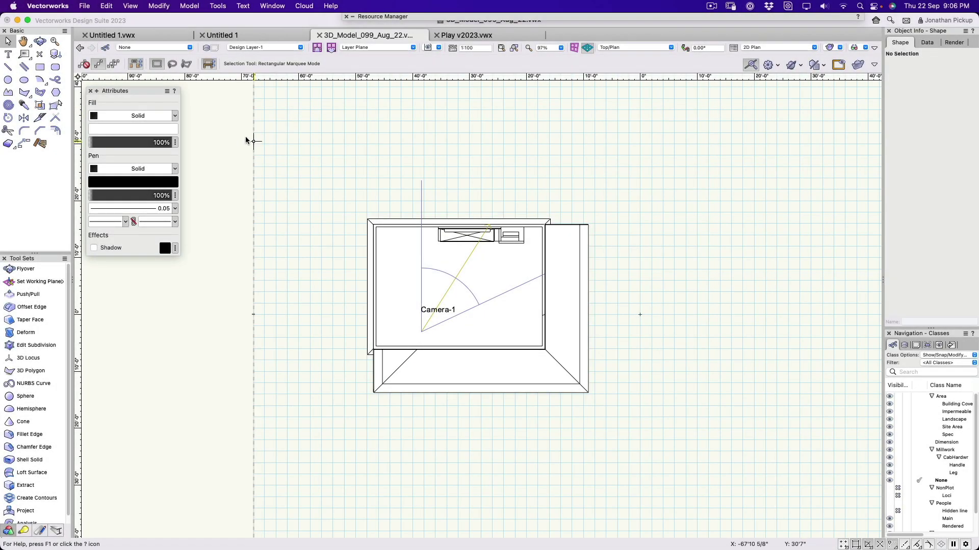
# - In Play v2023, make Roof-1 the active layer, view it isometrically, and select the roof
pyautogui.click(467, 36)
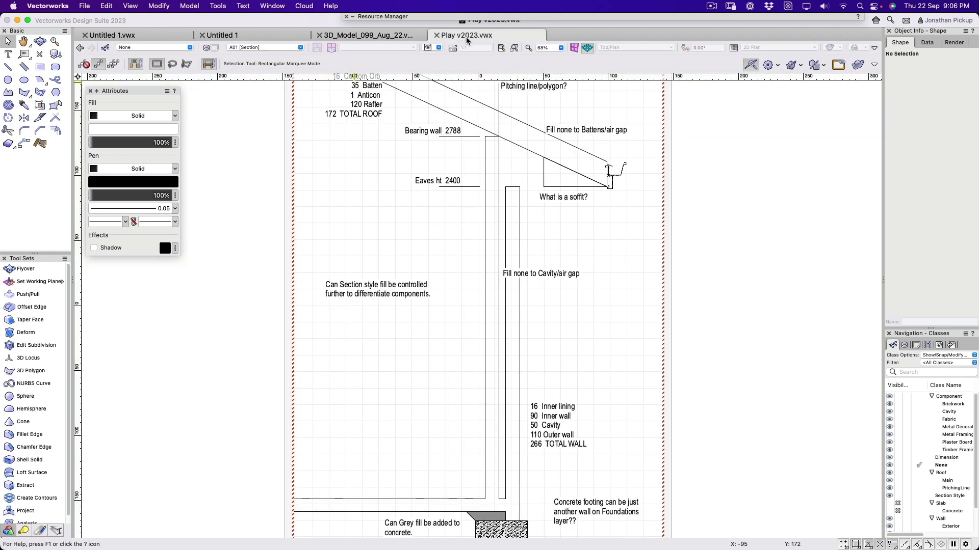
pyautogui.click(280, 48)
pyautogui.click(265, 123)
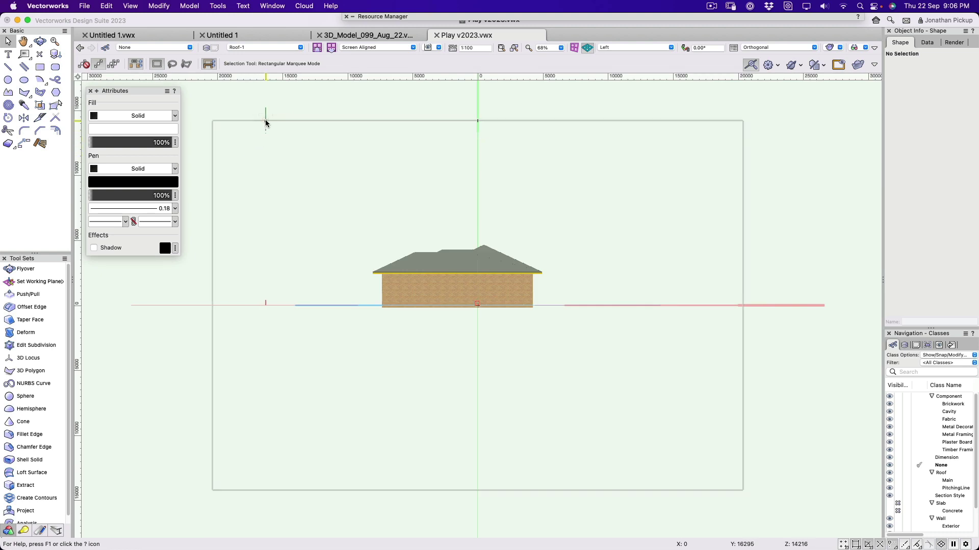
pyautogui.hotkey('ctrl', '5')
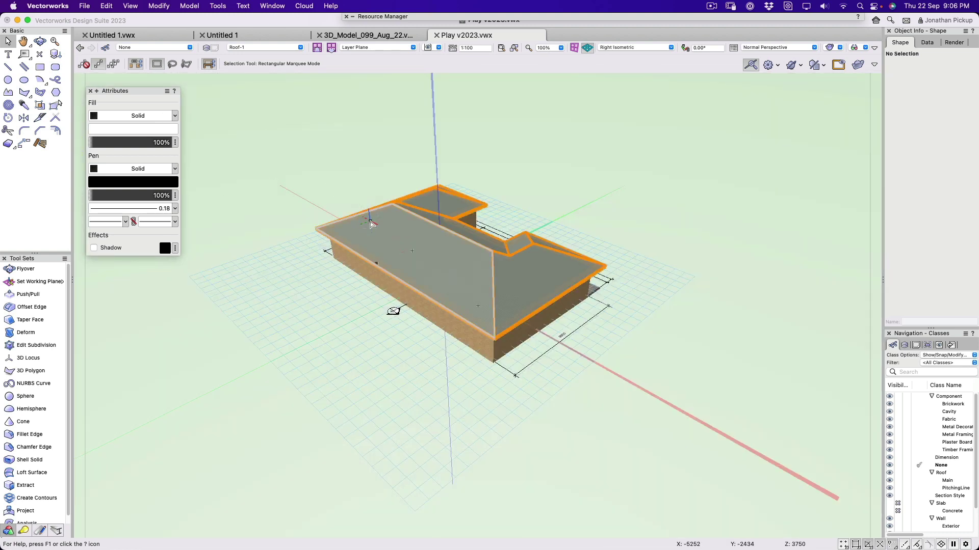
pyautogui.click(359, 36)
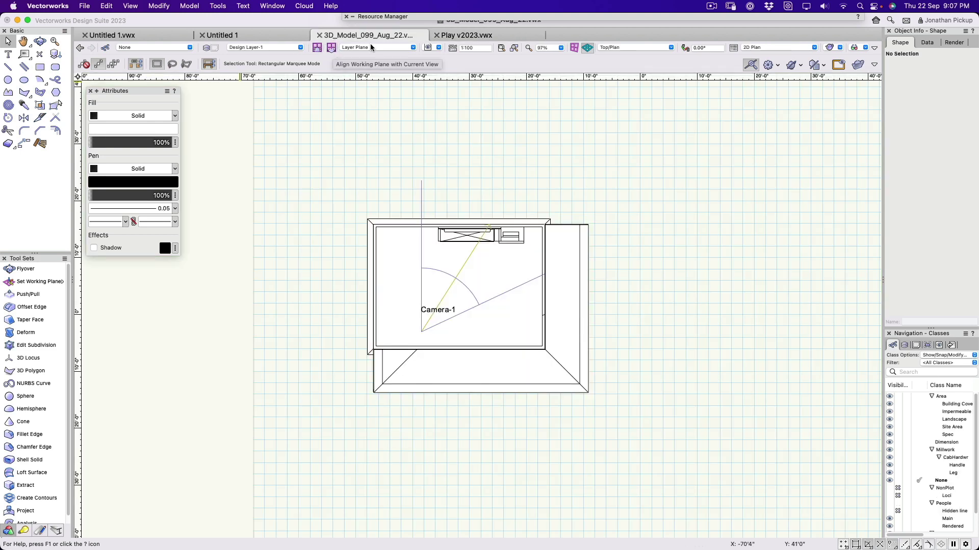
pyautogui.click(448, 35)
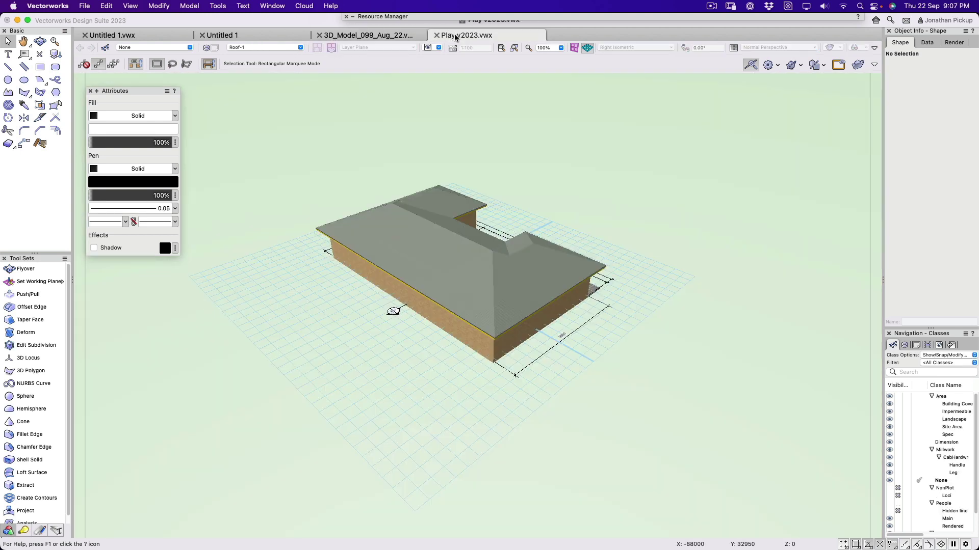
pyautogui.click(425, 220)
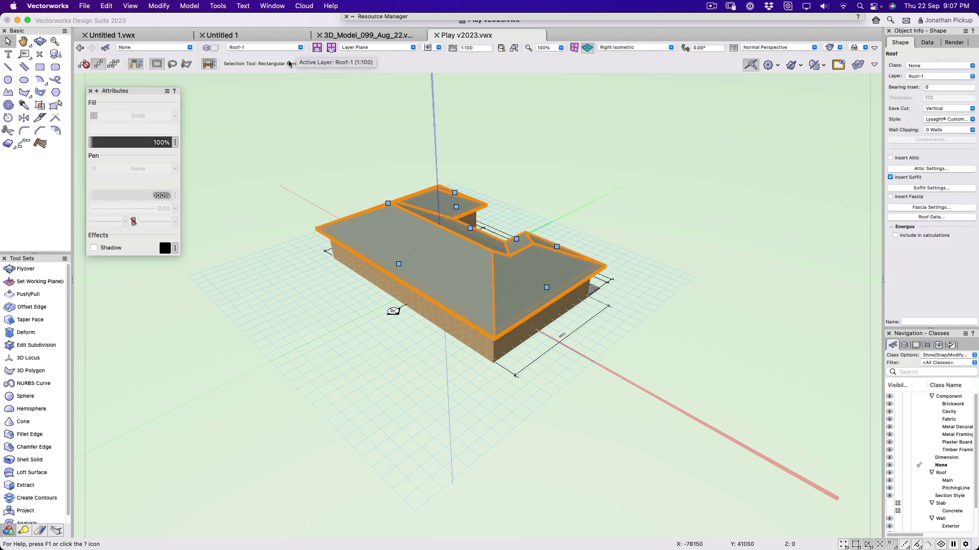
# - Paste the roof in place in the 3D model drawing, then delete it
pyautogui.click(356, 35)
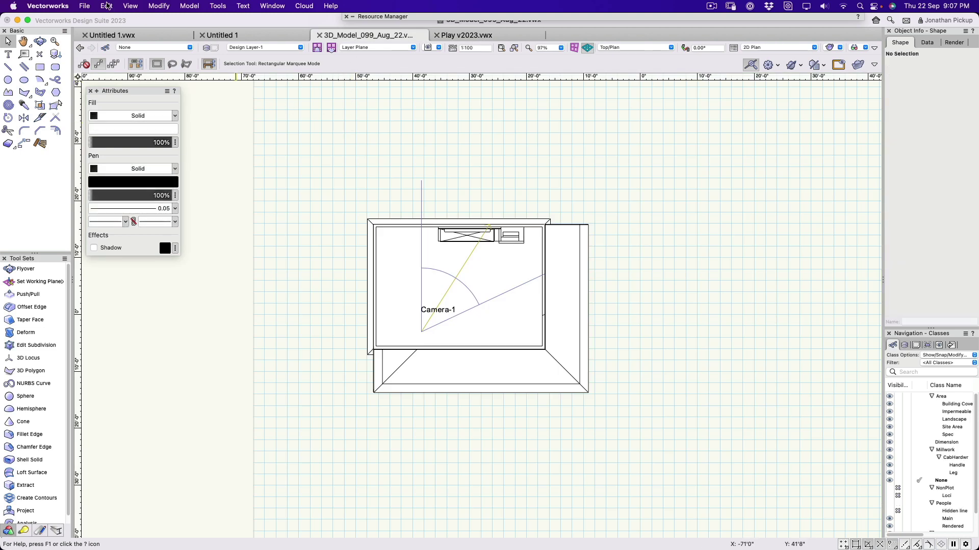
pyautogui.click(106, 6)
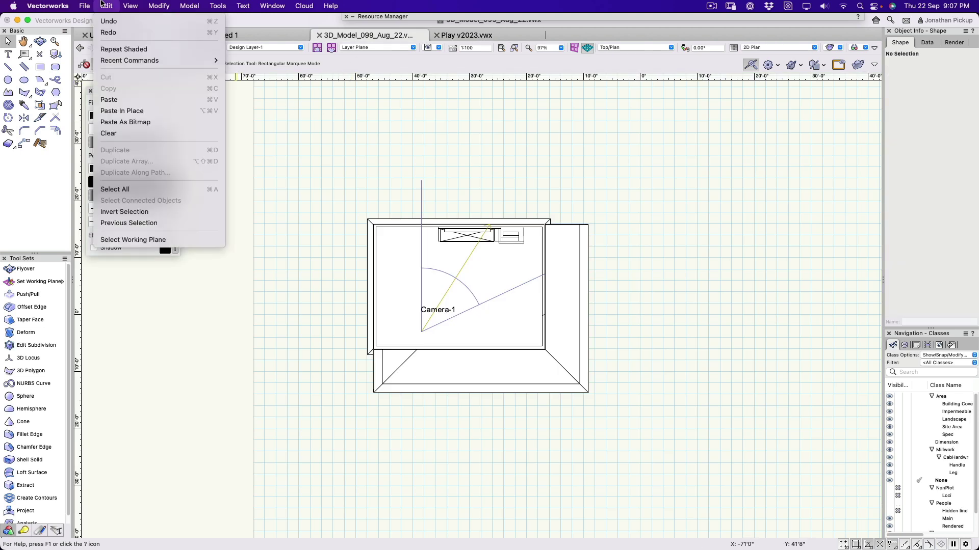
pyautogui.click(122, 110)
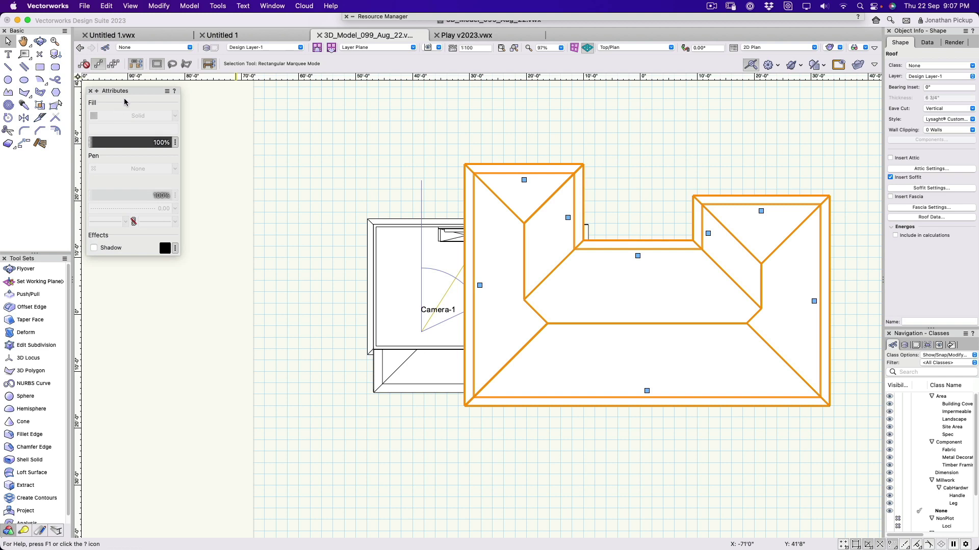
pyautogui.press('Delete')
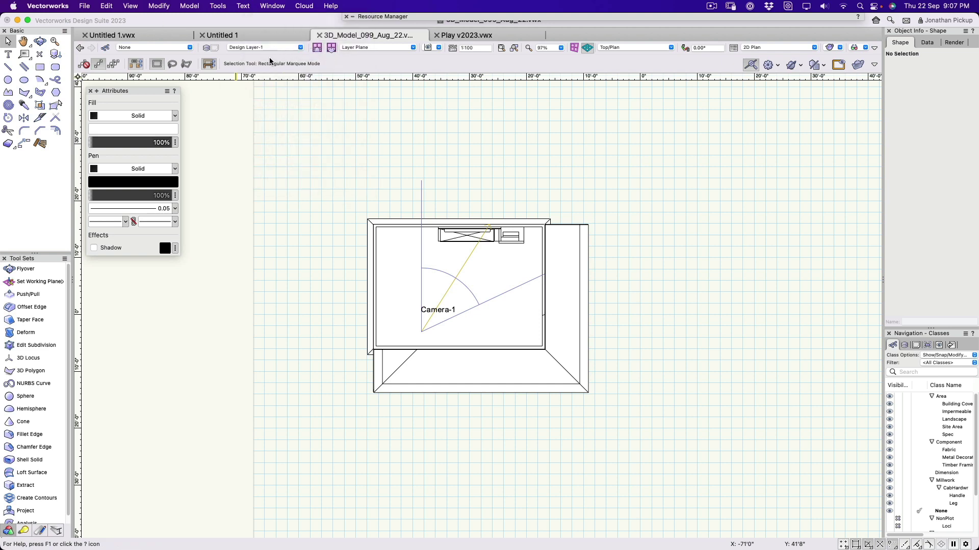
# - Start a new design layer set to import design layers from Play v2023.vwx
pyautogui.click(206, 49)
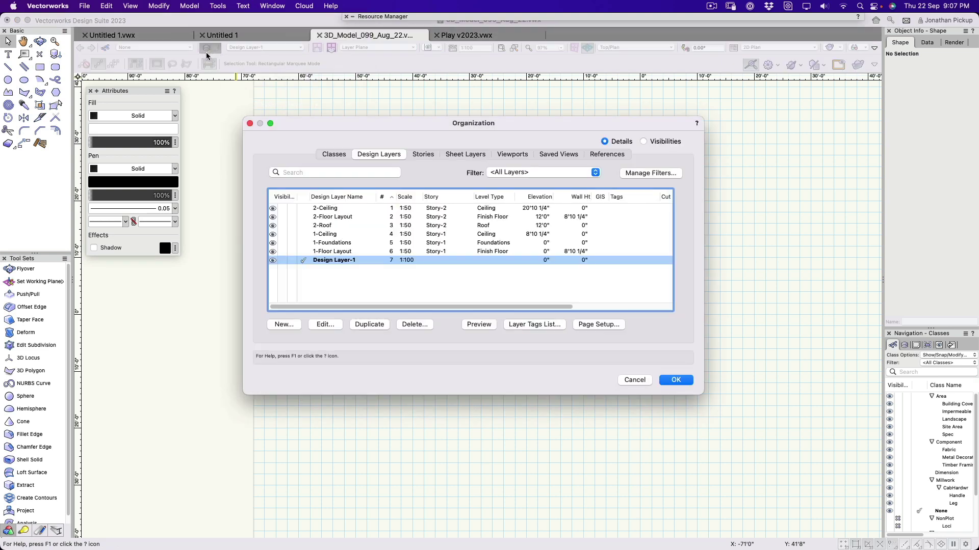
pyautogui.click(282, 325)
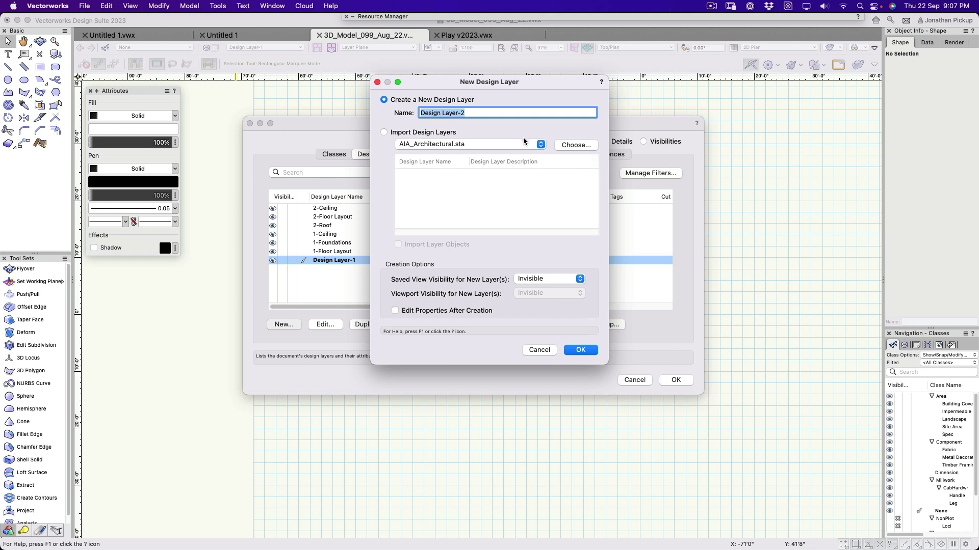
pyautogui.click(397, 131)
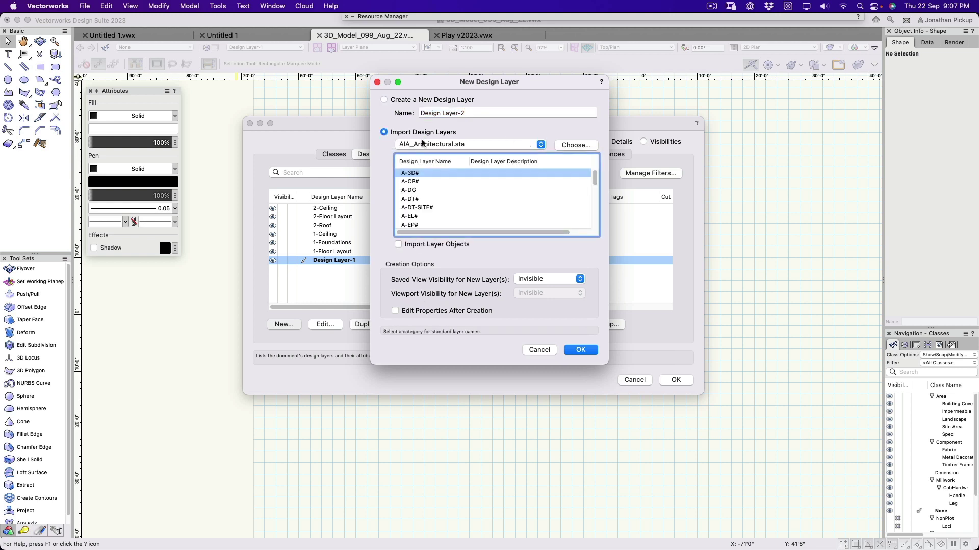
pyautogui.click(565, 144)
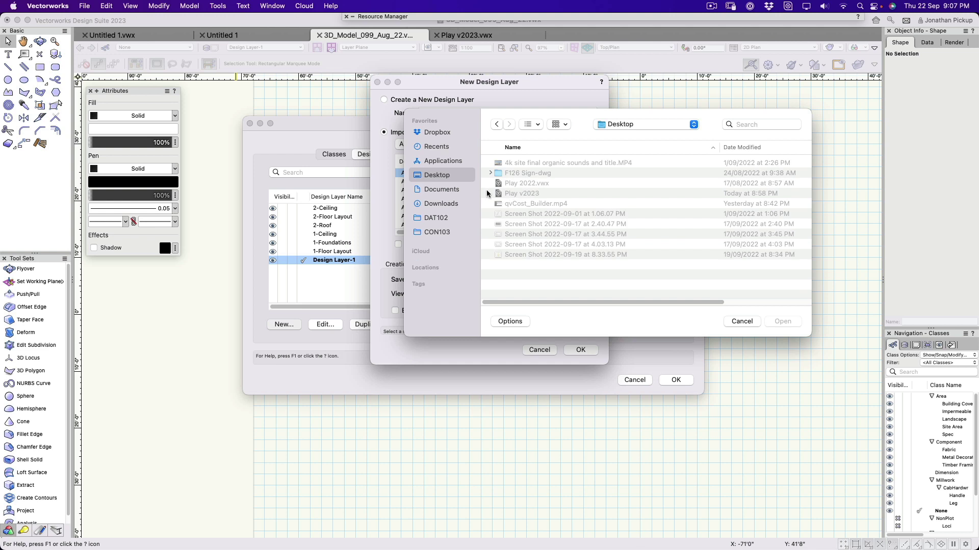
pyautogui.click(512, 194)
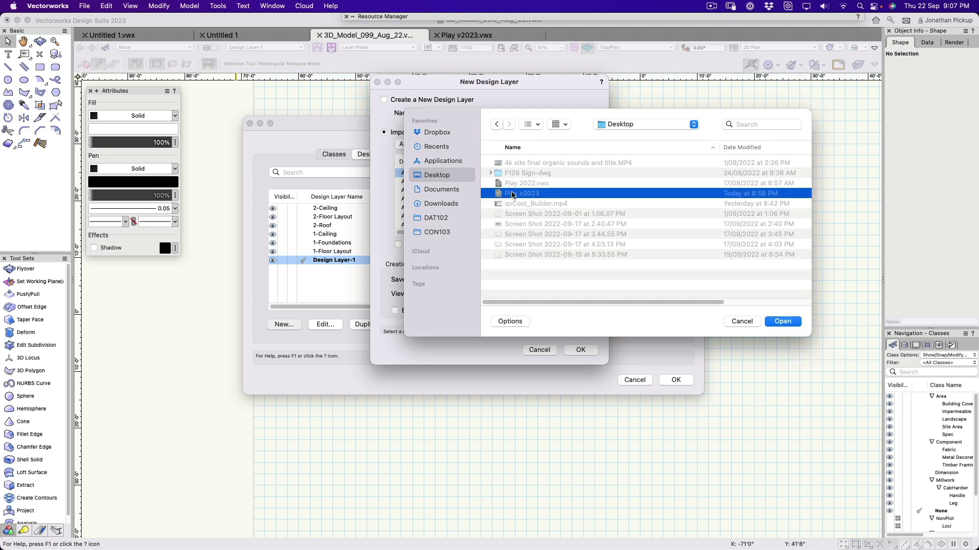
pyautogui.click(783, 322)
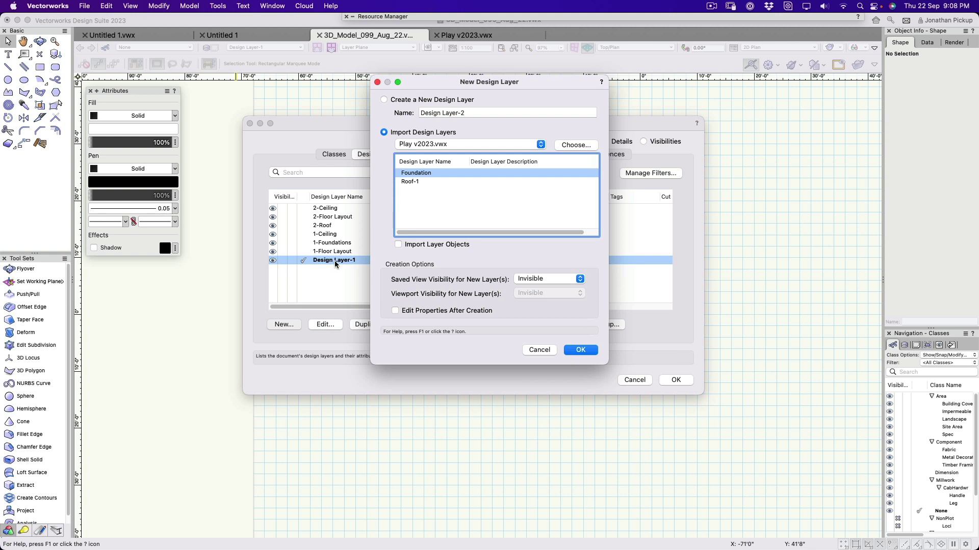
# - Select Foundation and Roof-1, tick Import Layer Objects, and confirm
pyautogui.keyDown('shift'); pyautogui.click(406, 182); pyautogui.keyUp('shift')
pyautogui.click(398, 244)
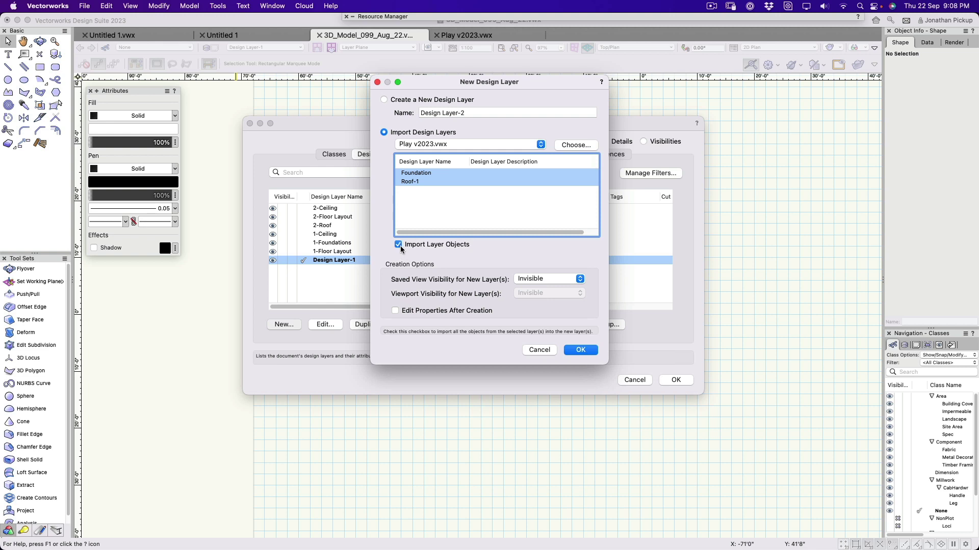
pyautogui.click(581, 350)
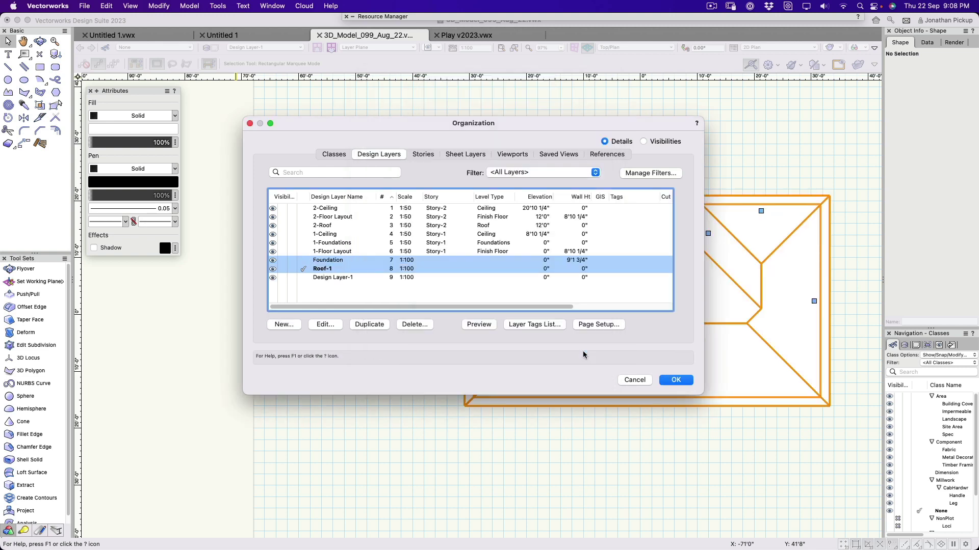
# - Close Organization and switch the active layer through Design Layer-1 and Roof-1 to Foundation
pyautogui.click(675, 379)
pyautogui.click(287, 48)
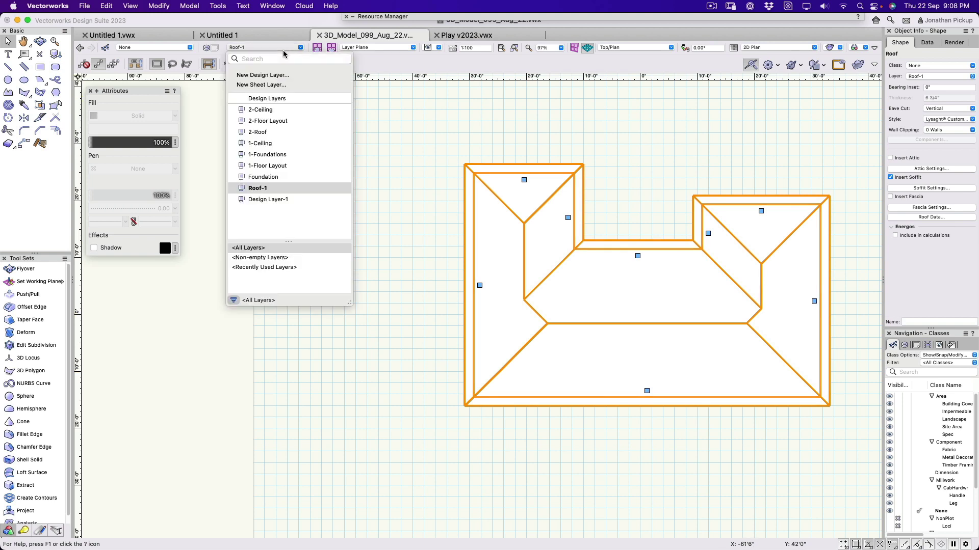
pyautogui.click(268, 198)
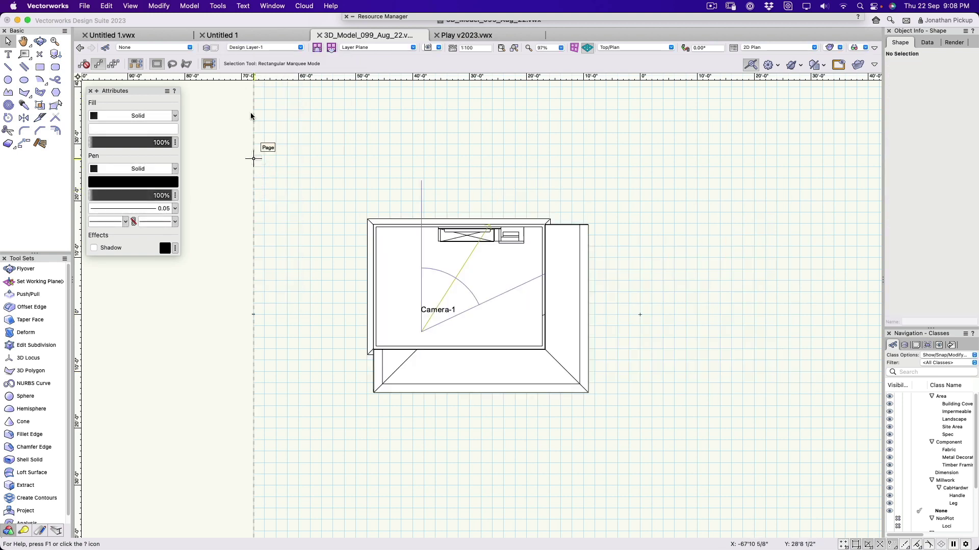
pyautogui.click(245, 47)
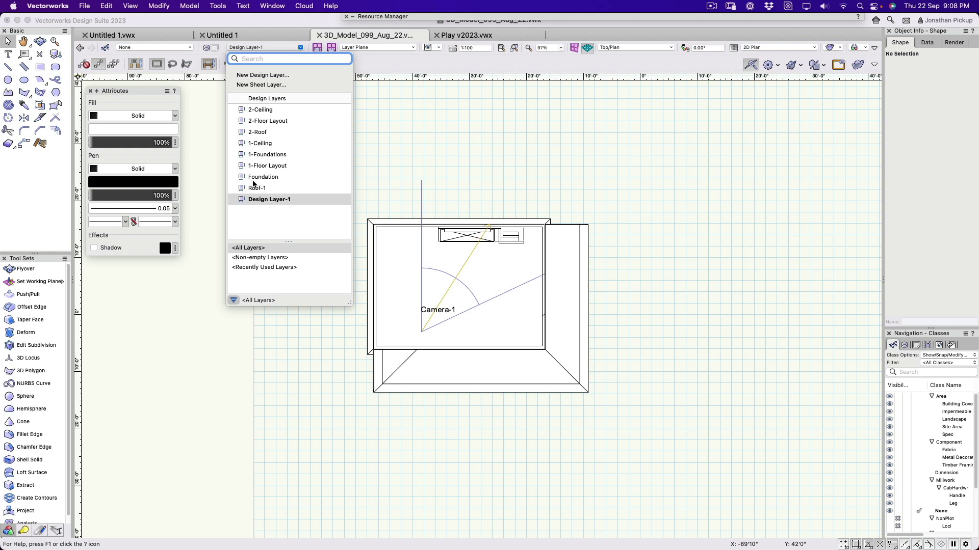
pyautogui.click(253, 186)
pyautogui.click(253, 47)
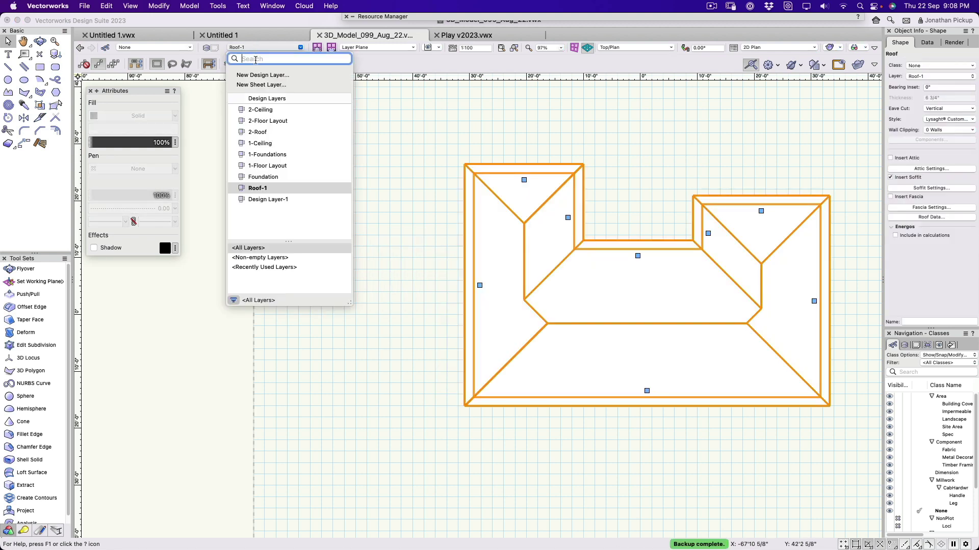
pyautogui.click(262, 177)
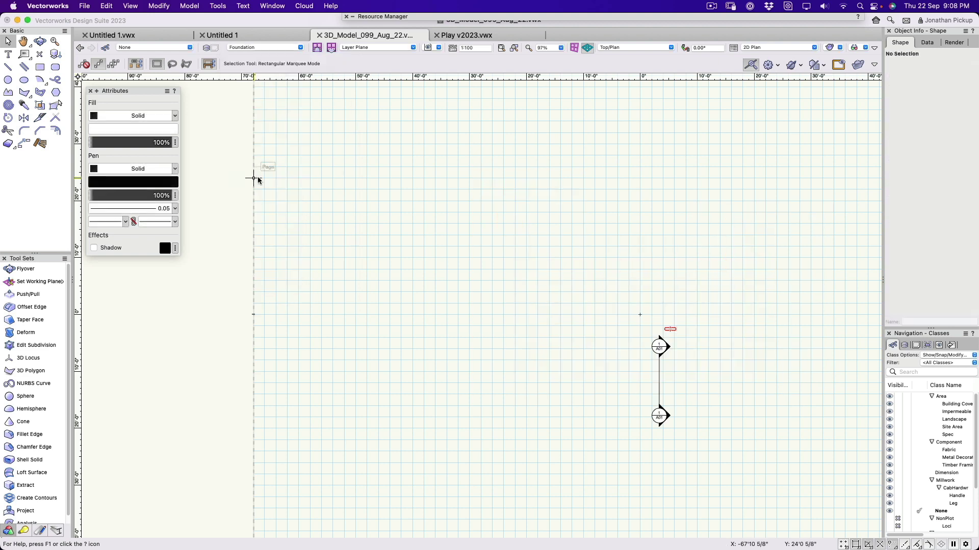
pyautogui.click(254, 48)
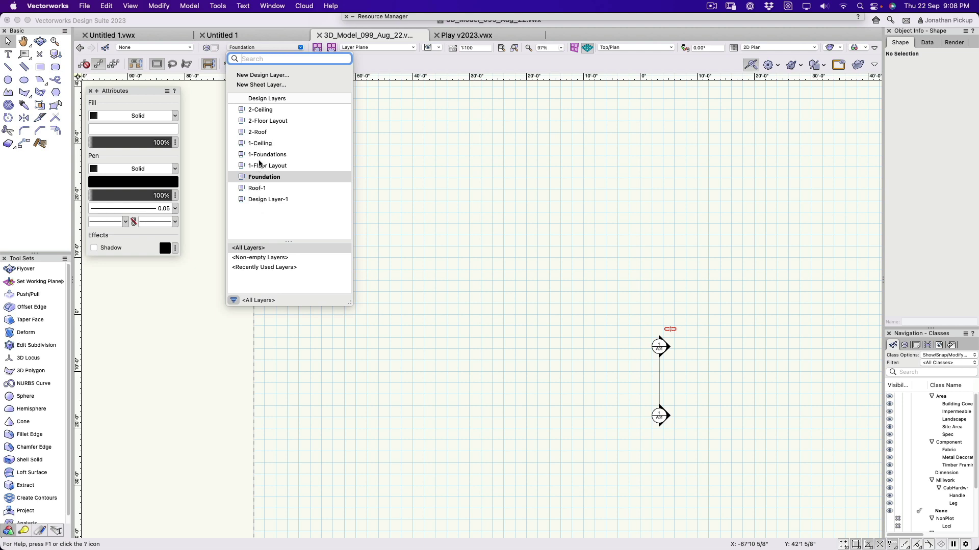
pyautogui.press('Escape')
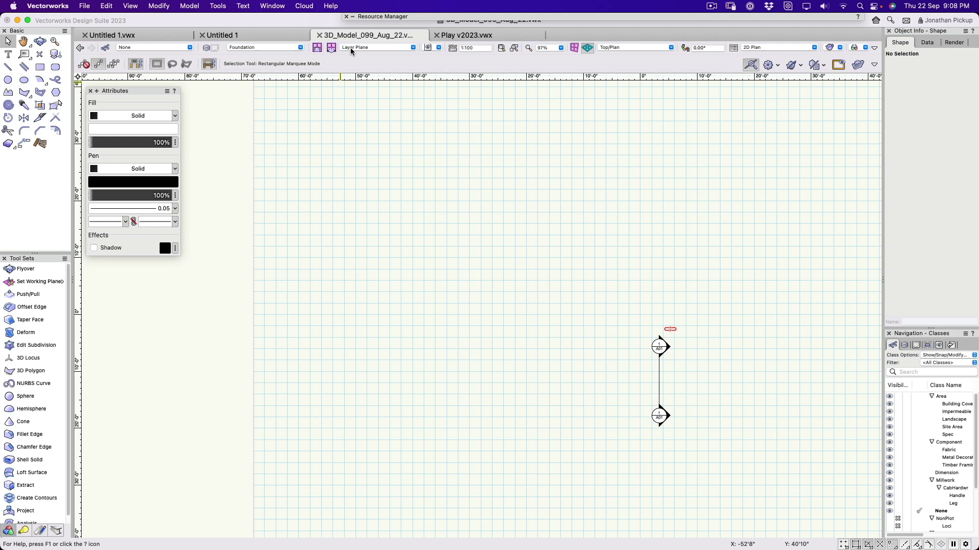
# - In Play v2023's design layer settings, rename Design Layer-1 to Floor-1 and apply
pyautogui.click(459, 35)
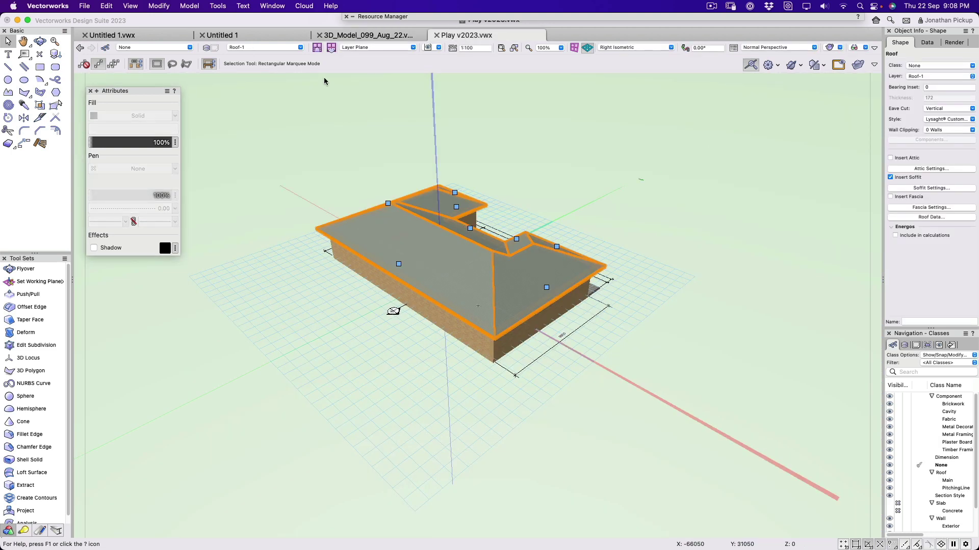
pyautogui.click(208, 47)
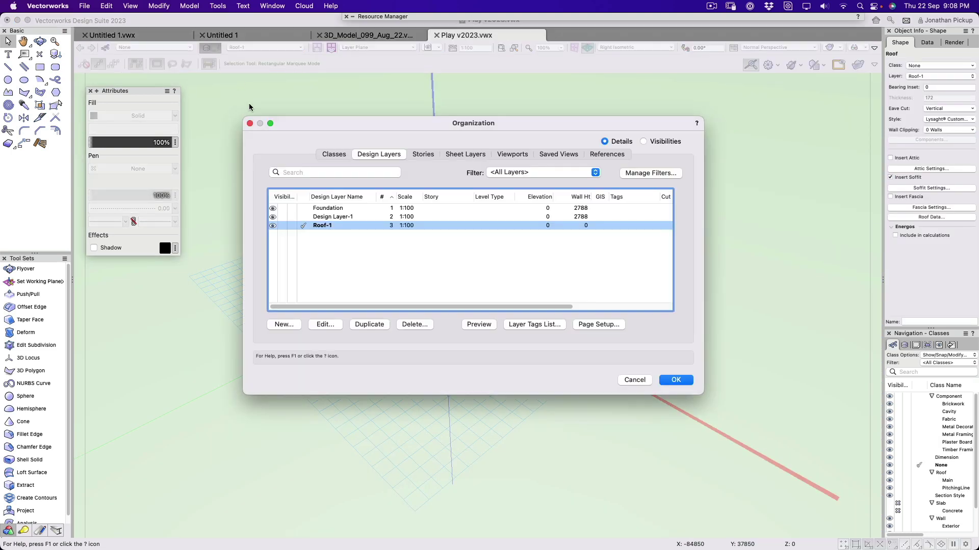
pyautogui.click(304, 225)
pyautogui.click(324, 217)
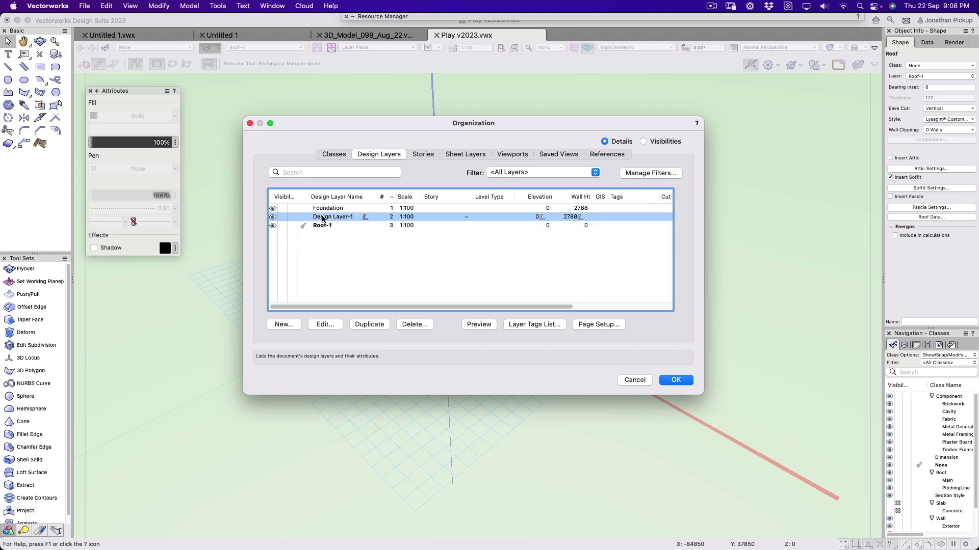
pyautogui.click(349, 219)
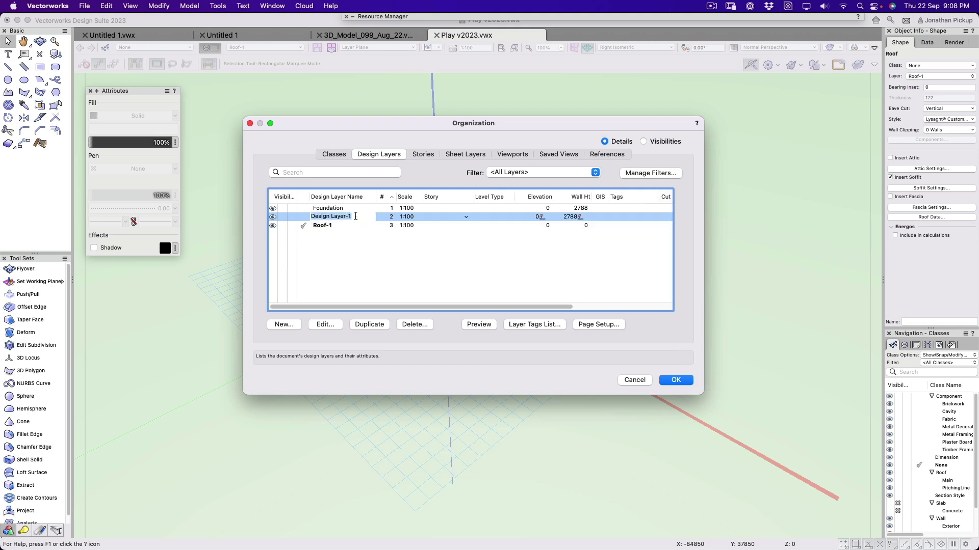
pyautogui.write('Floor')
pyautogui.press('Return')
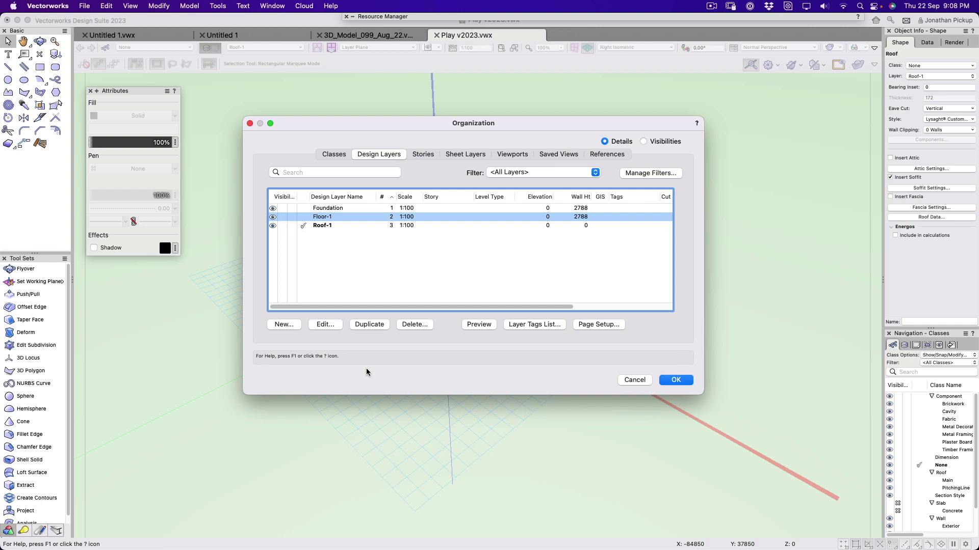
pyautogui.click(676, 380)
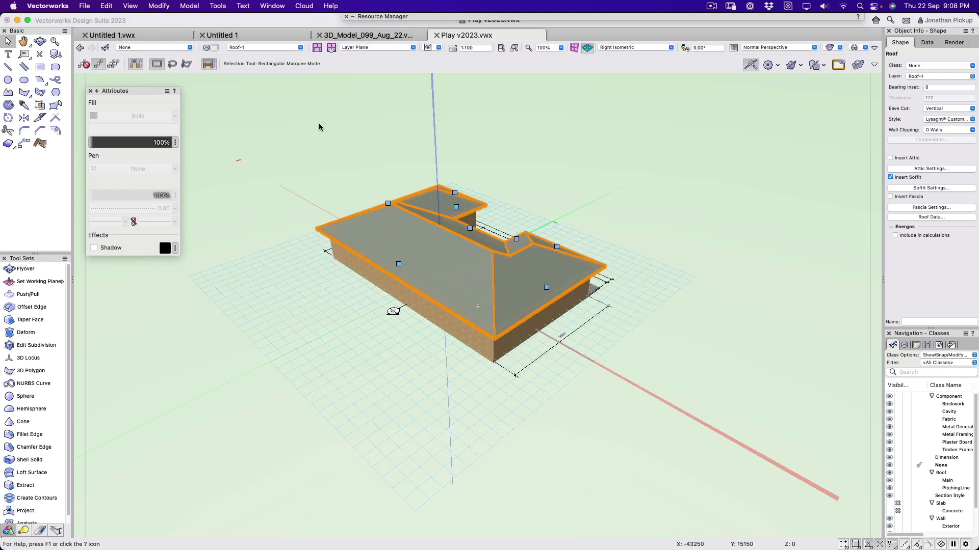
# - In 3D_Model, add a new design layer importing Floor-1 from Play v2023.vwx
pyautogui.click(346, 36)
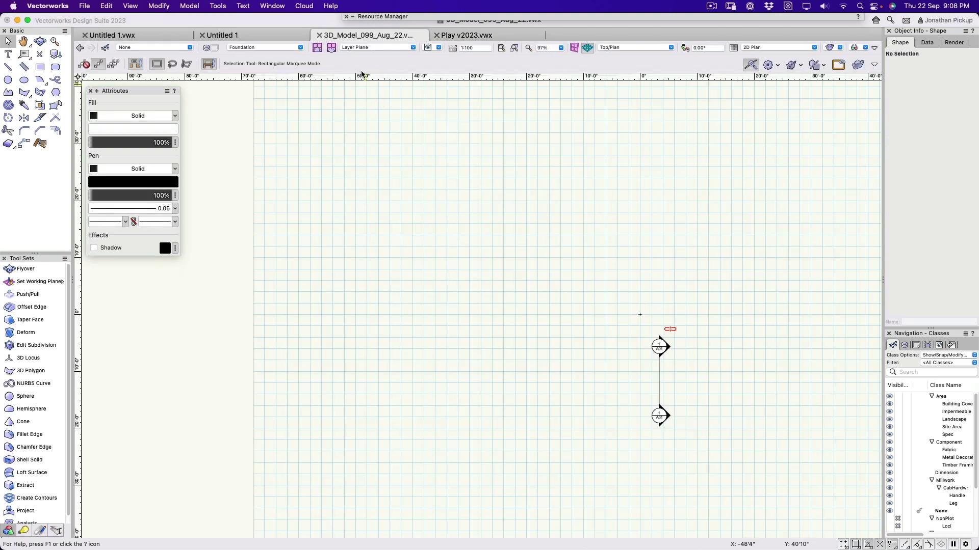
pyautogui.click(208, 47)
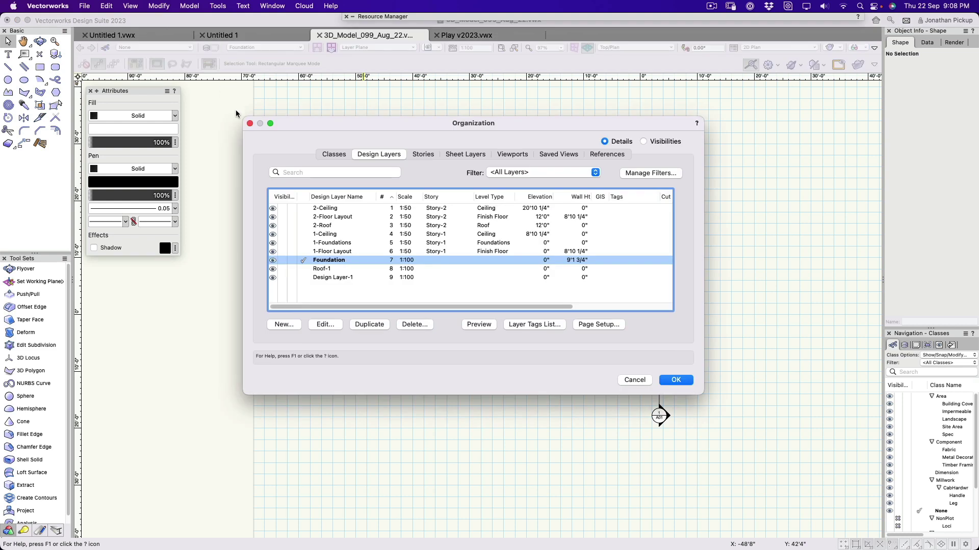
pyautogui.click(283, 324)
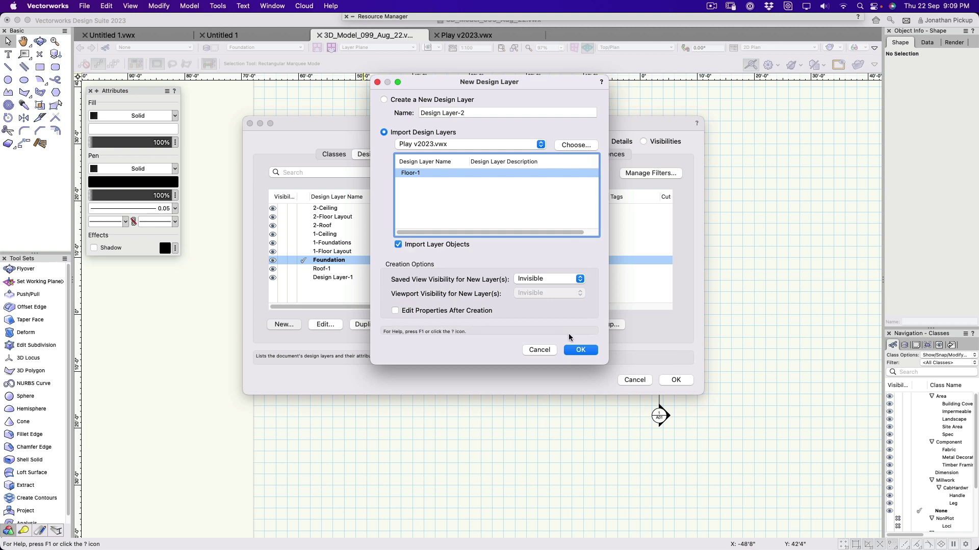
pyautogui.click(580, 350)
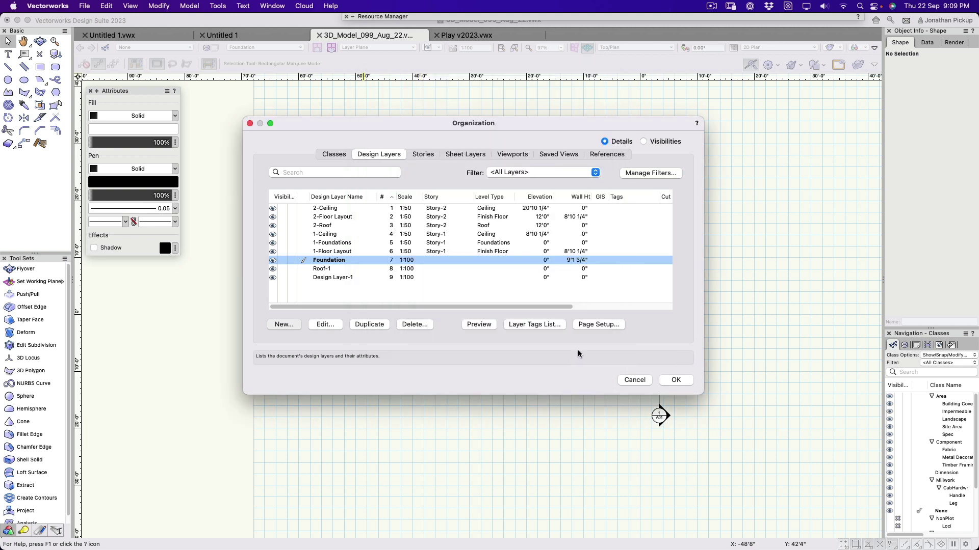
pyautogui.click(675, 380)
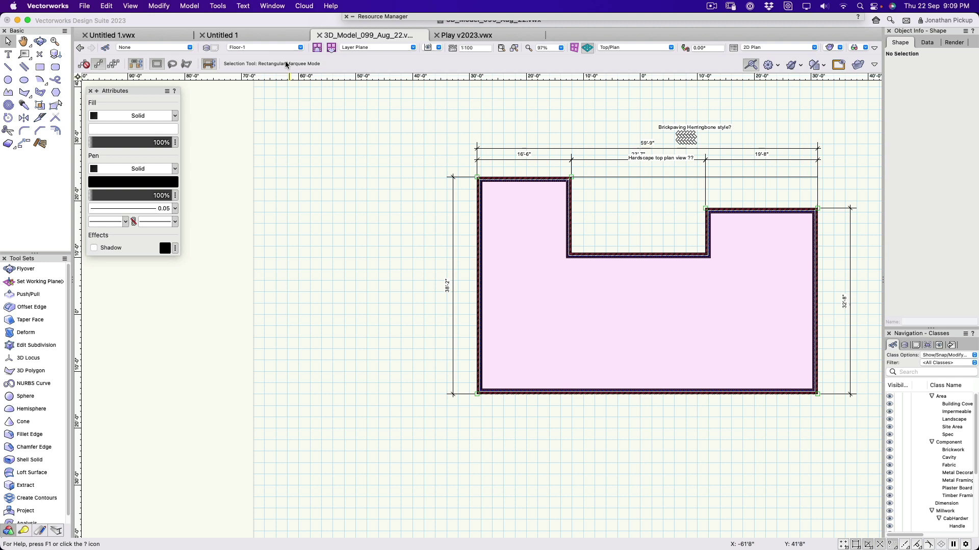
# - Switch to a right isometric view and set other layers to show and snap
pyautogui.click(269, 47)
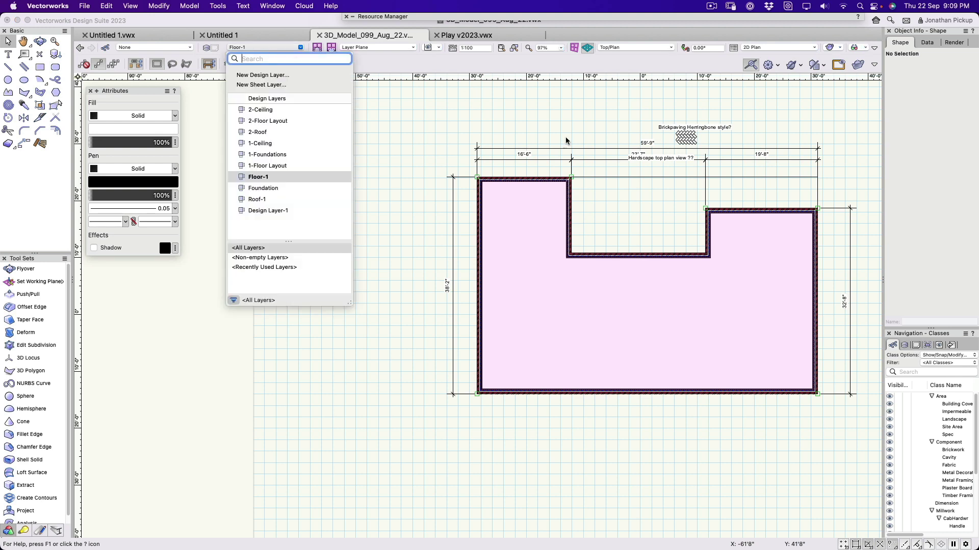
pyautogui.click(610, 136)
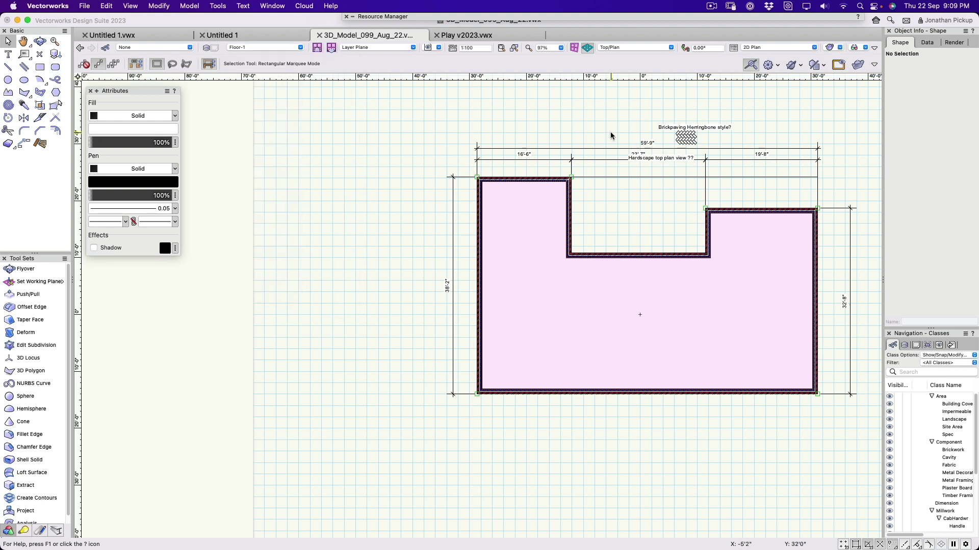
pyautogui.press('KP_3')
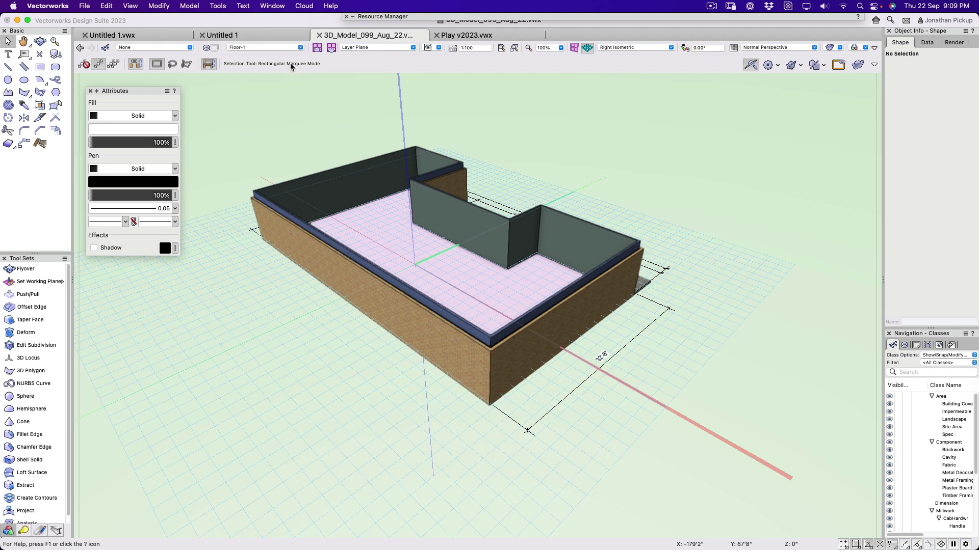
pyautogui.click(905, 349)
pyautogui.click(929, 356)
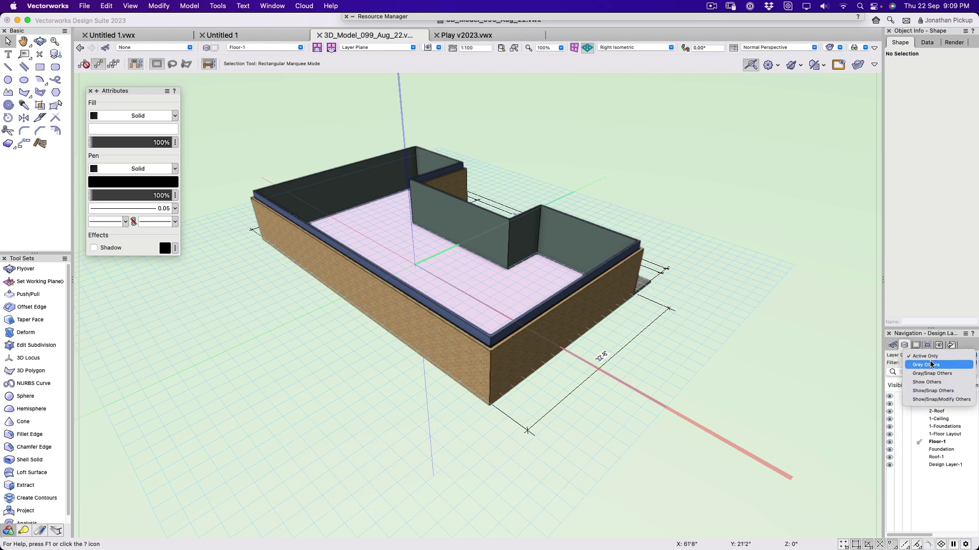
pyautogui.click(932, 390)
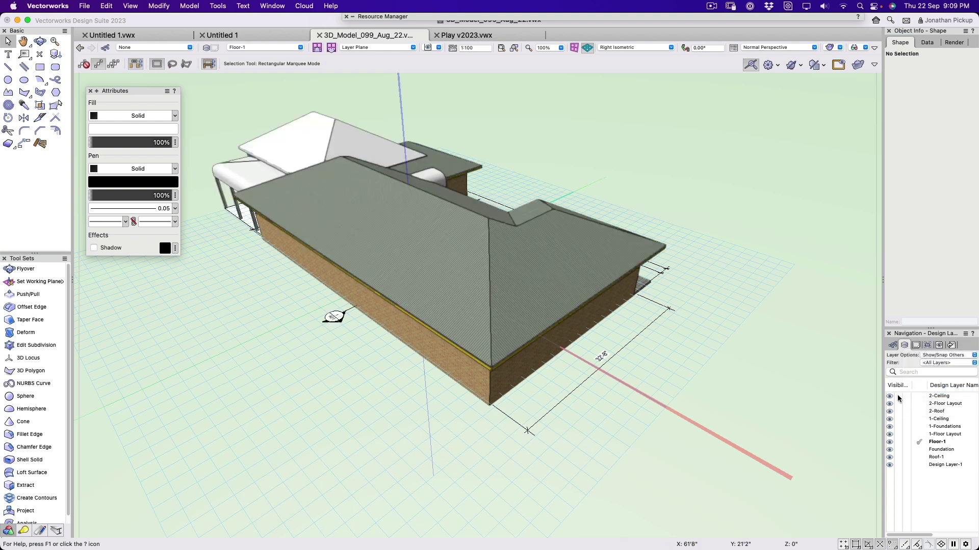
# - Hide the other layers except Foundation and Roof-1, then fly the view around to the house's far side
pyautogui.click(897, 395)
pyautogui.click(895, 435)
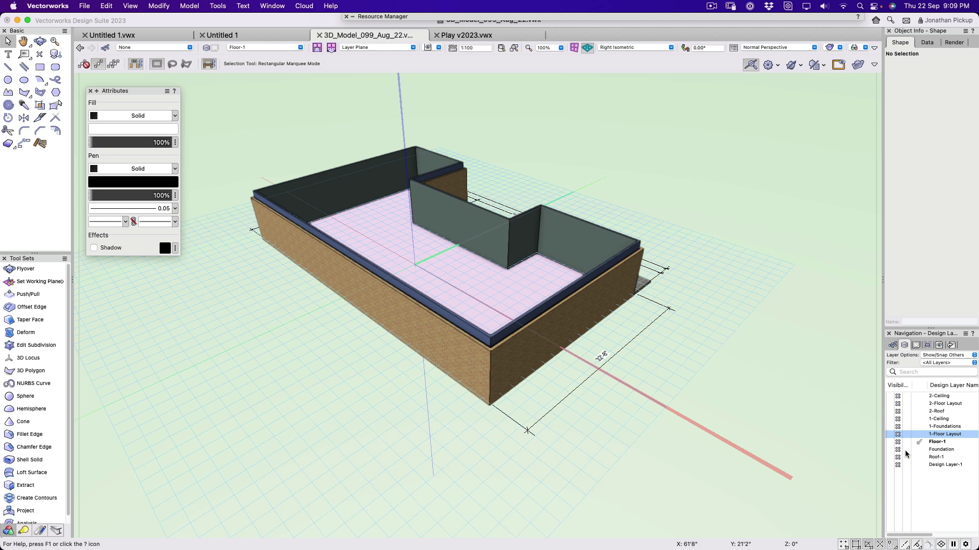
pyautogui.click(896, 443)
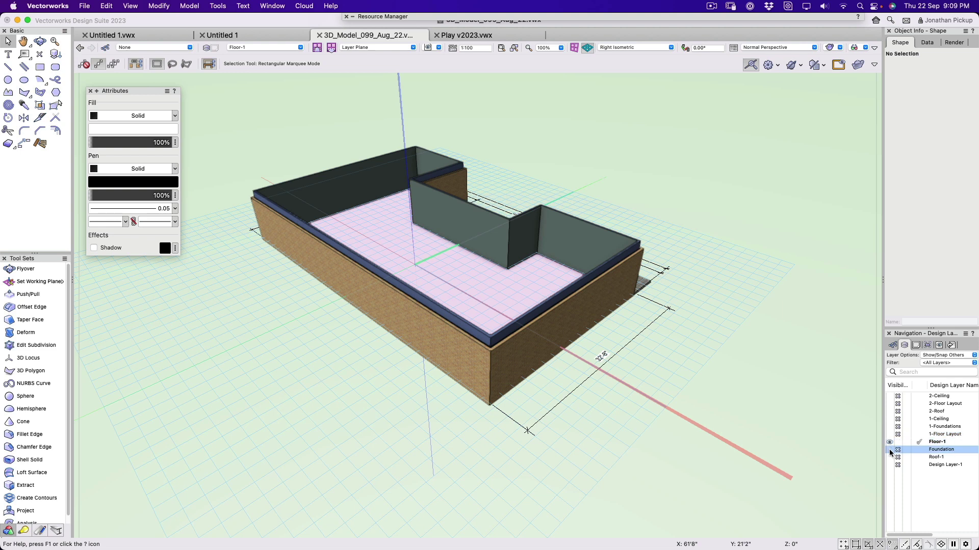
pyautogui.click(889, 449)
pyautogui.click(890, 457)
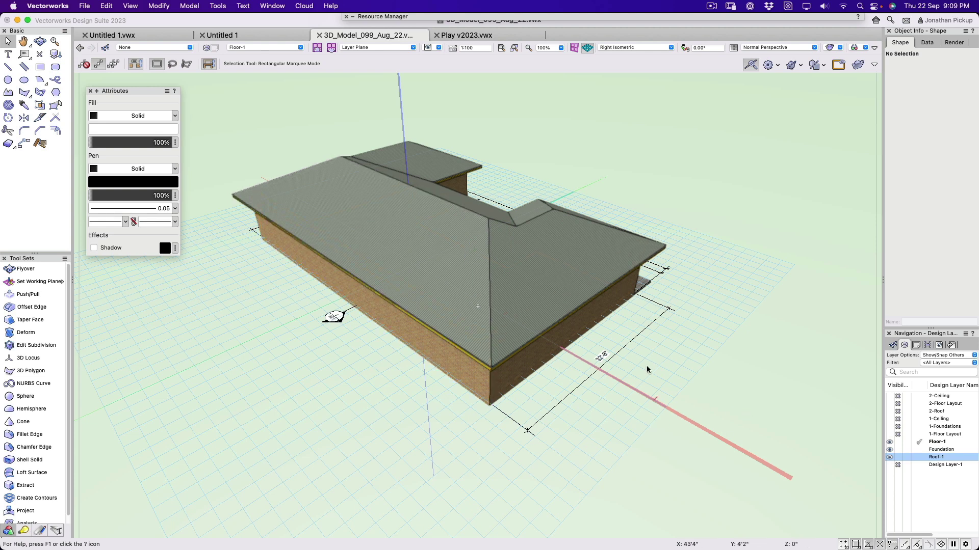
pyautogui.hotkey('shift', 'c')
pyautogui.moveTo(405, 219)
pyautogui.mouseDown()
pyautogui.moveTo(388, 156)
pyautogui.moveTo(463, 196)
pyautogui.mouseUp()
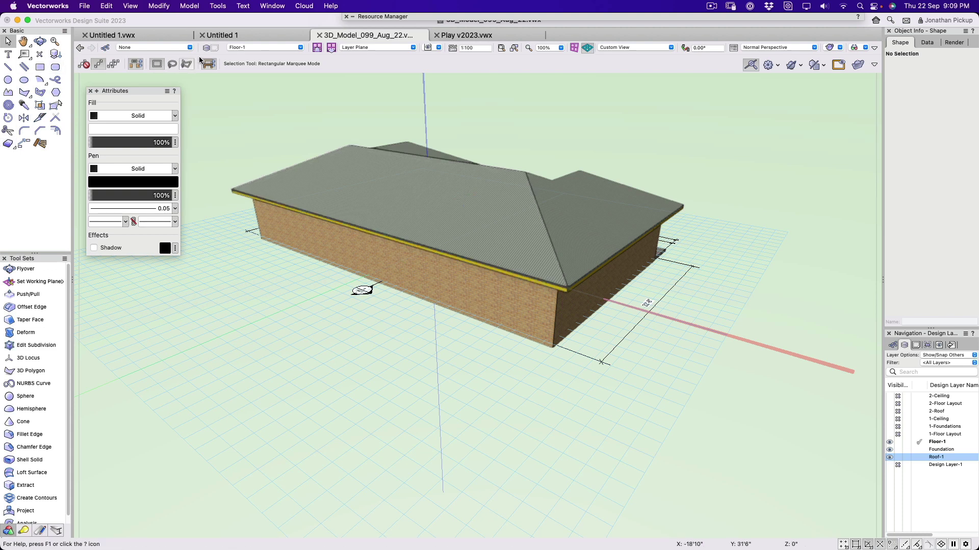
# - Choose the Architect workspace from the Tools menu
pyautogui.click(217, 6)
pyautogui.moveTo(228, 239)
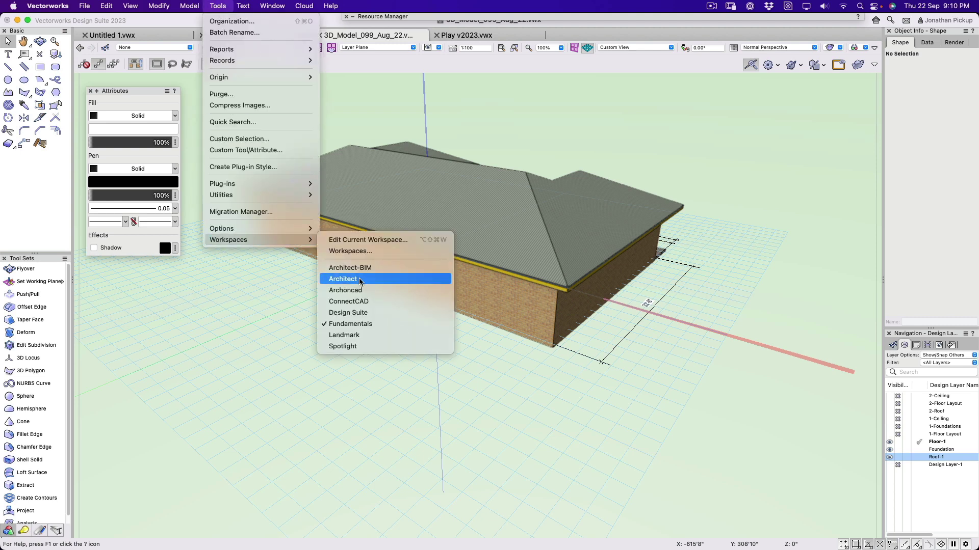
pyautogui.click(354, 280)
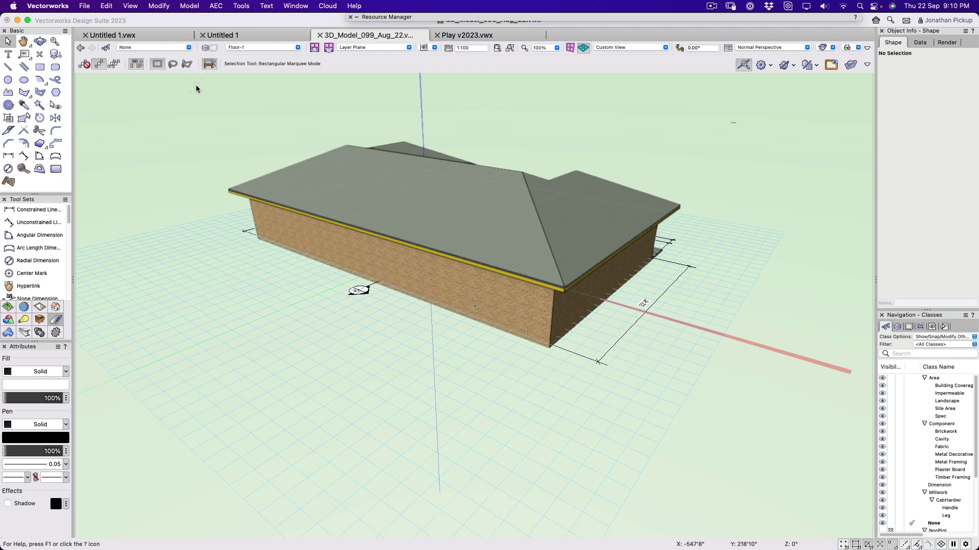
# - Open Class and Layer Mapping and add all existing classes to the proposed drawing
pyautogui.click(241, 6)
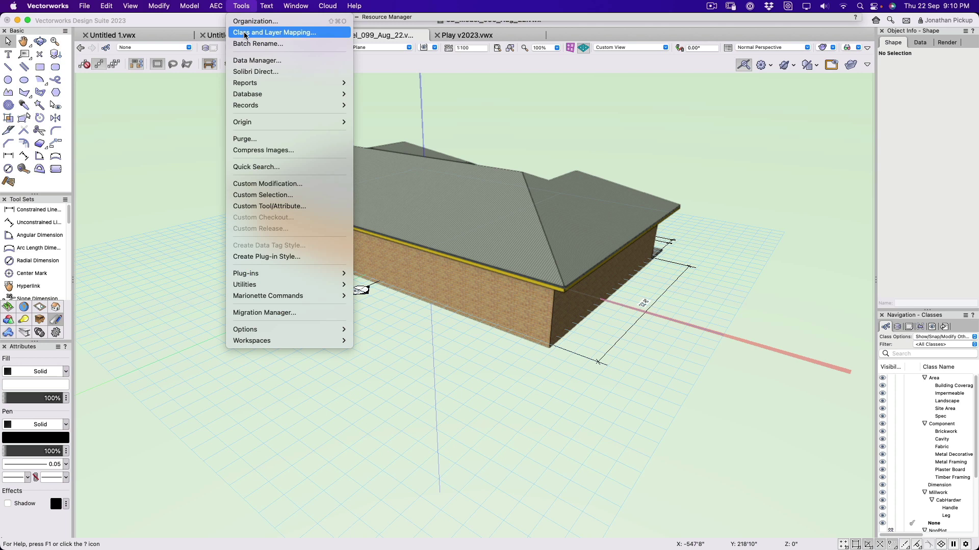
pyautogui.click(271, 32)
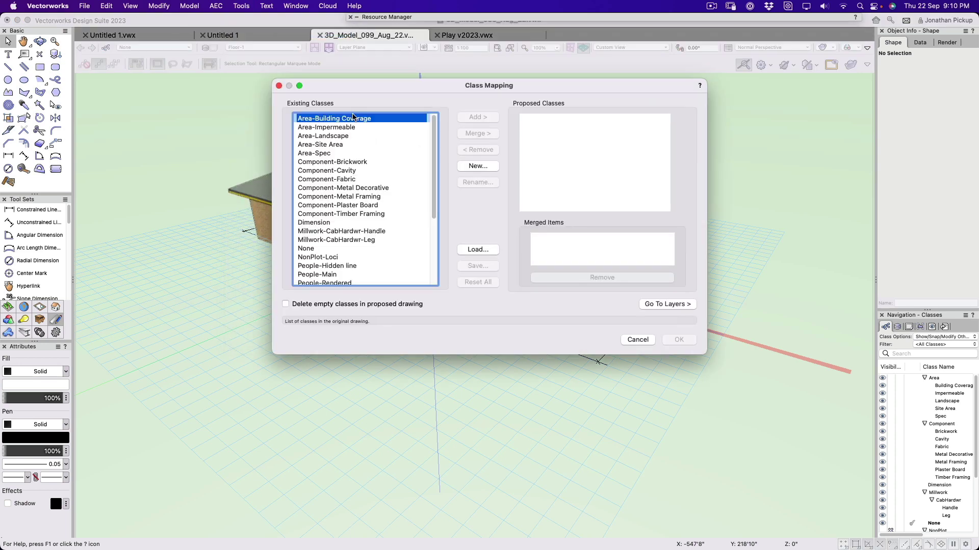
pyautogui.press('super+a')
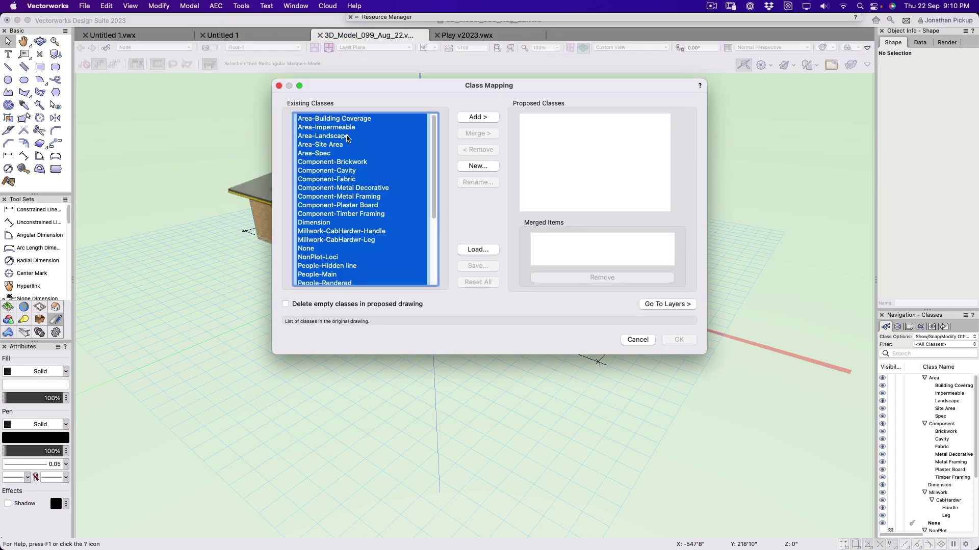
pyautogui.click(476, 117)
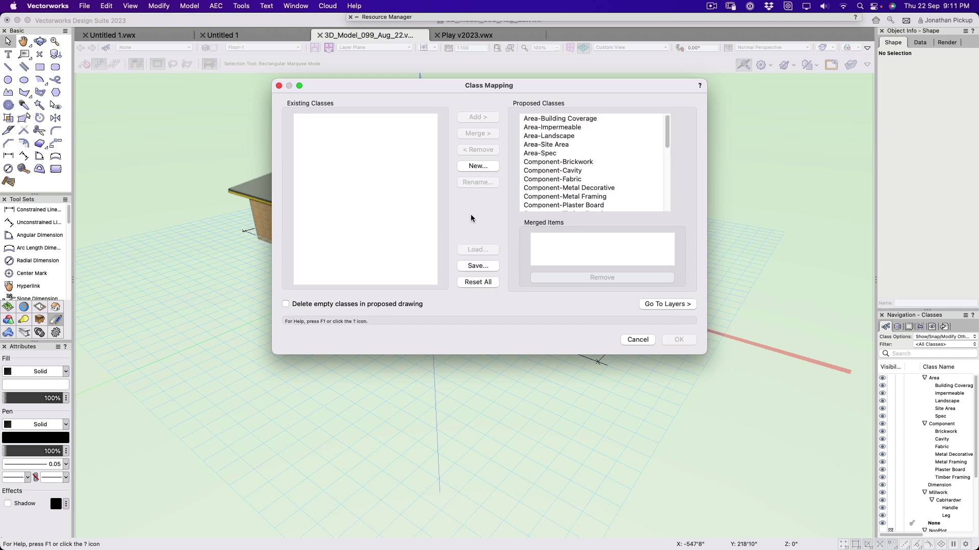
# - In layer mapping, add 1-Floor Layout and merge Floor-1 into it
pyautogui.click(668, 304)
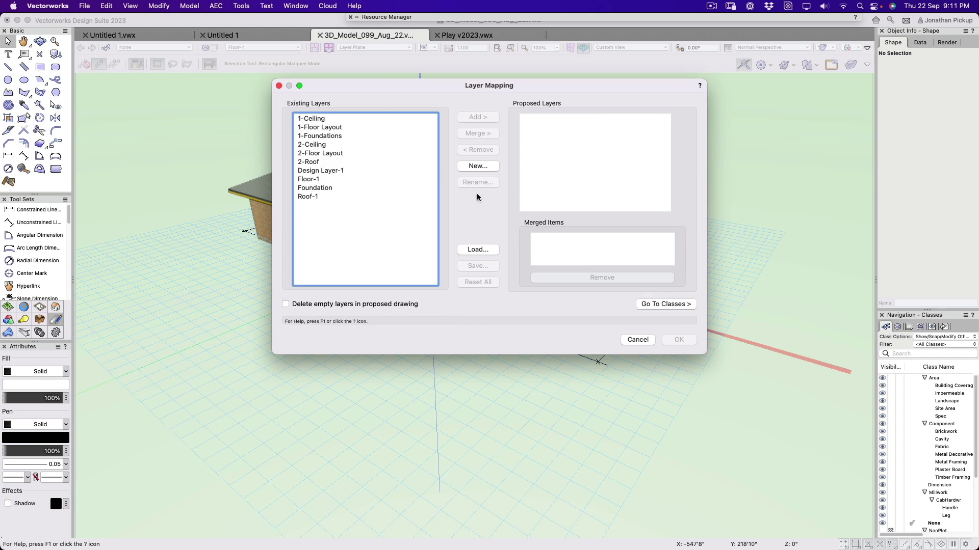
pyautogui.click(313, 181)
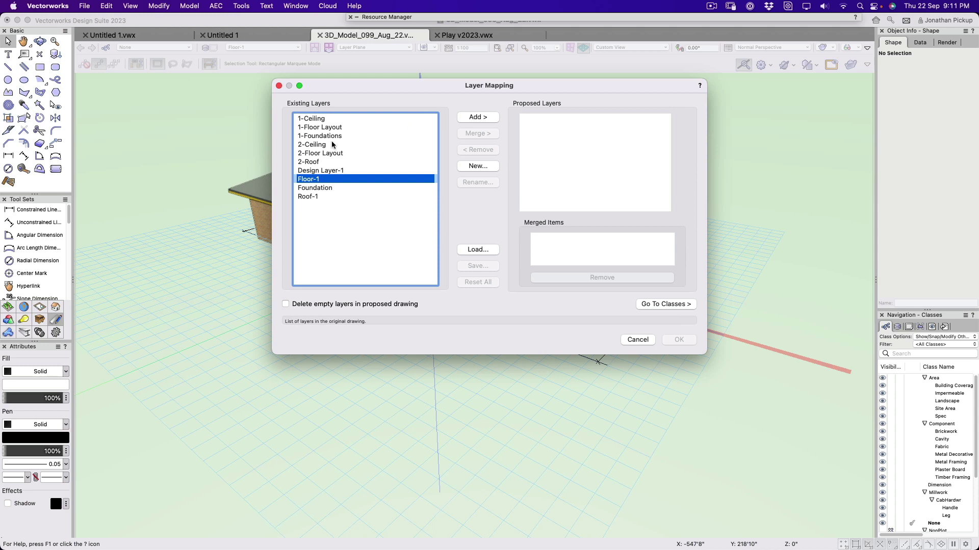
pyautogui.click(319, 128)
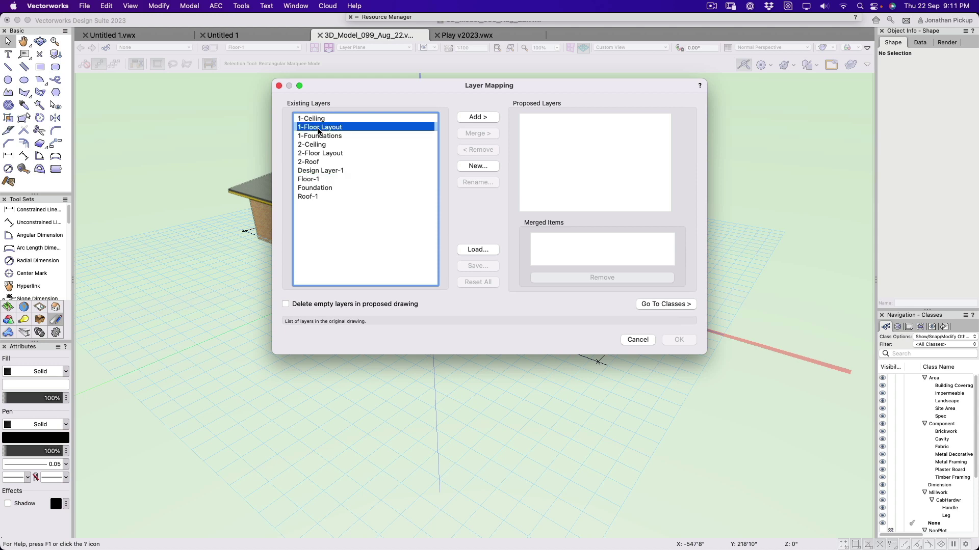
pyautogui.click(477, 116)
pyautogui.click(308, 170)
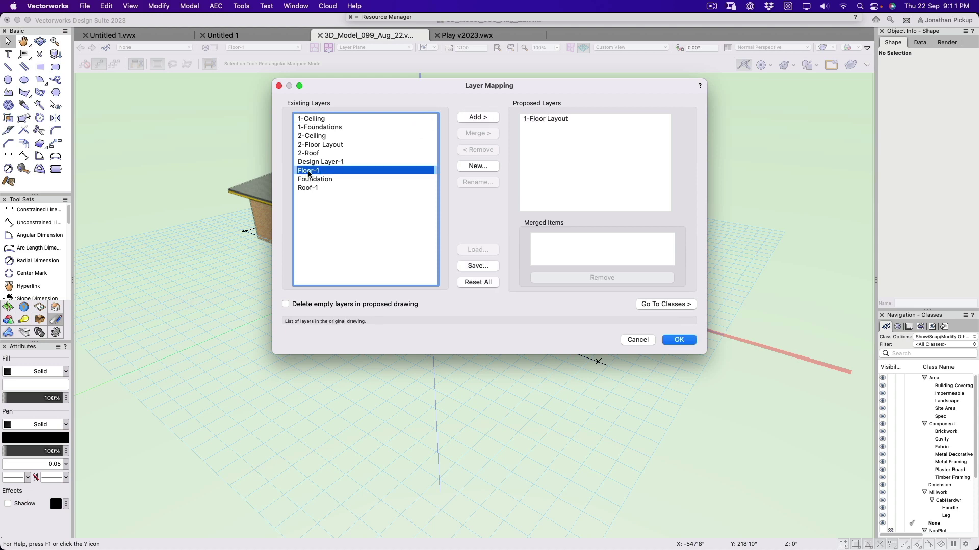
pyautogui.click(534, 120)
pyautogui.click(475, 133)
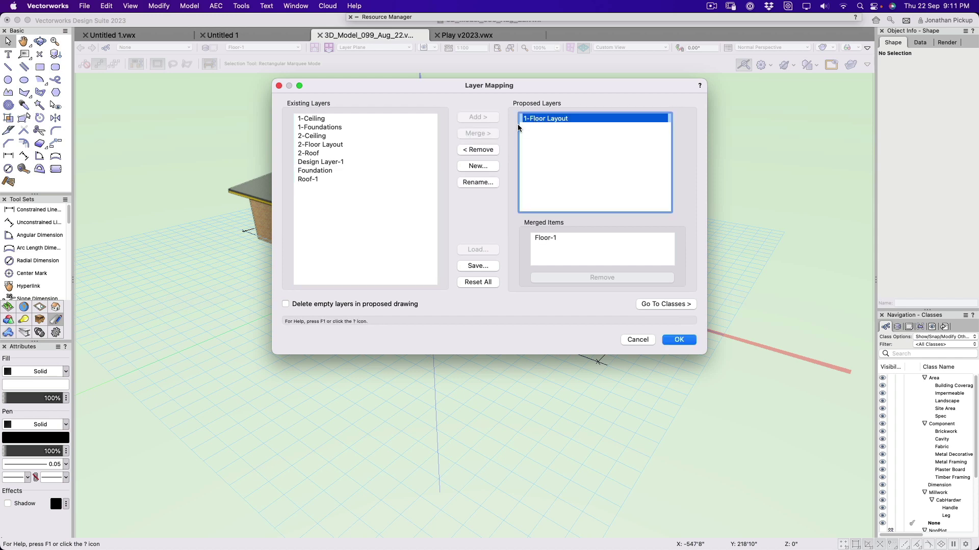
# - Add 2-Roof to the proposed layers and merge Roof-1 into it
pyautogui.click(315, 153)
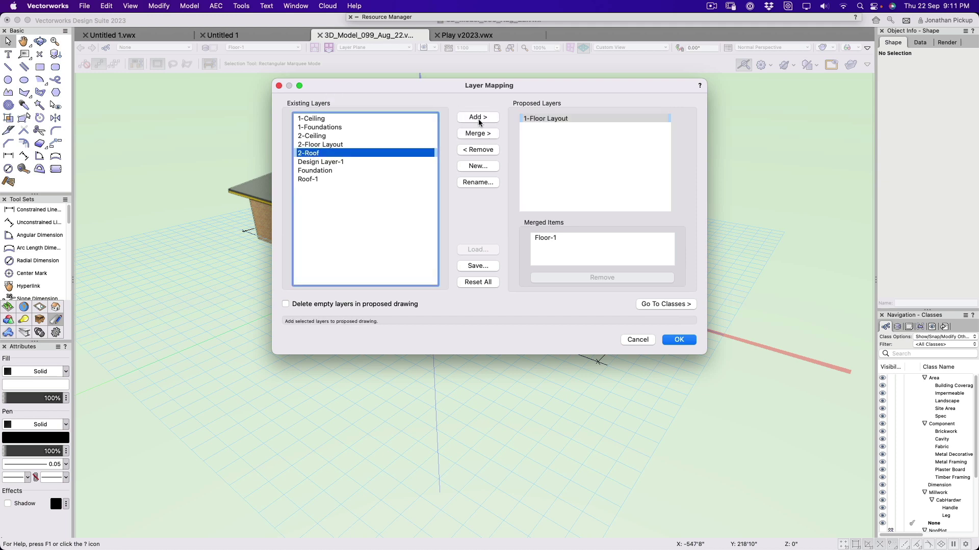
pyautogui.click(478, 117)
pyautogui.click(306, 171)
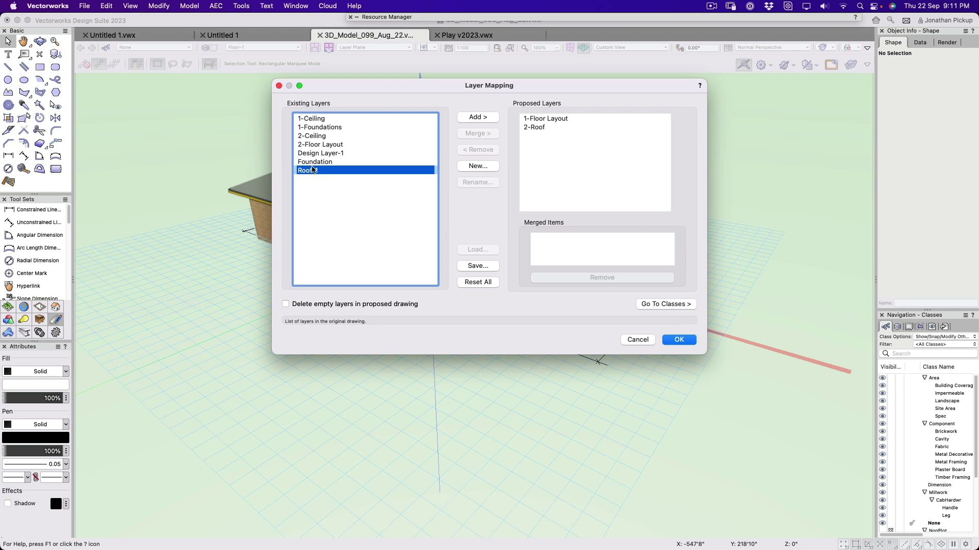
pyautogui.click(536, 128)
pyautogui.click(478, 133)
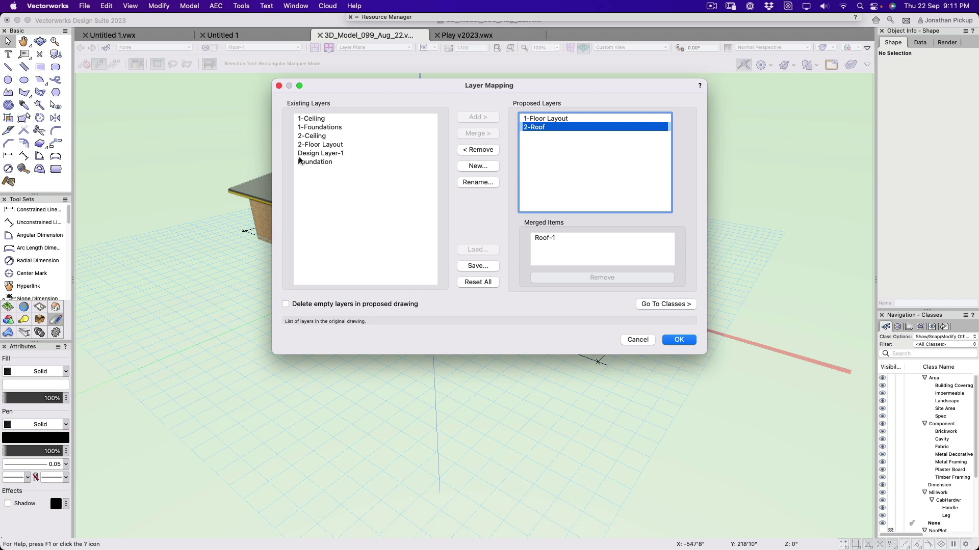
# - Add the six remaining layers, including Design Layer-1, and apply the mapping
pyautogui.click(325, 154)
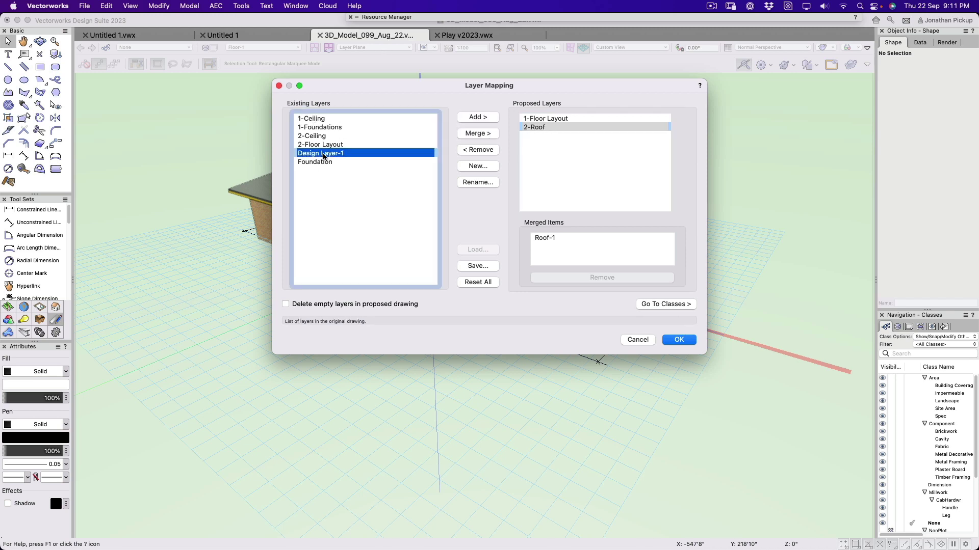
pyautogui.click(314, 119)
pyautogui.keyDown('shift'); pyautogui.click(312, 161); pyautogui.keyUp('shift')
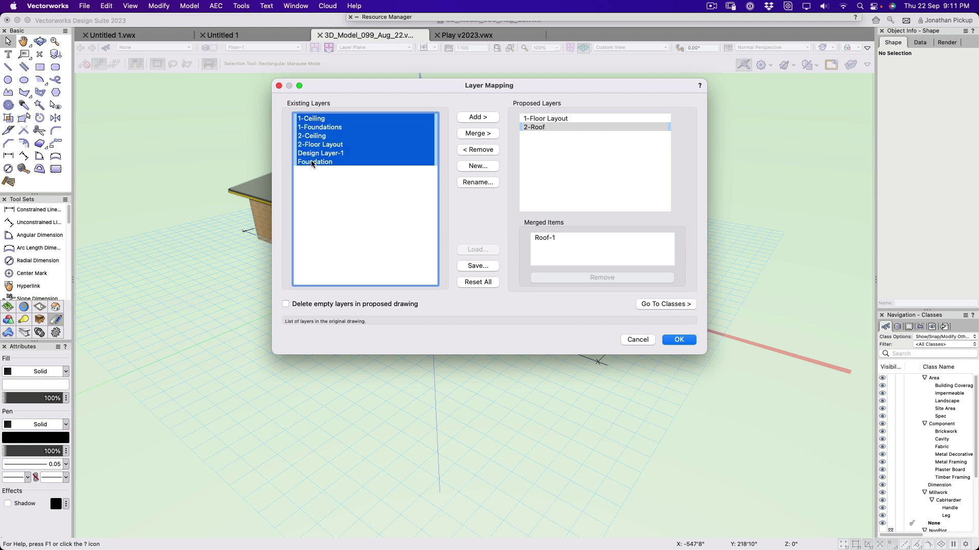
pyautogui.click(475, 117)
pyautogui.click(679, 340)
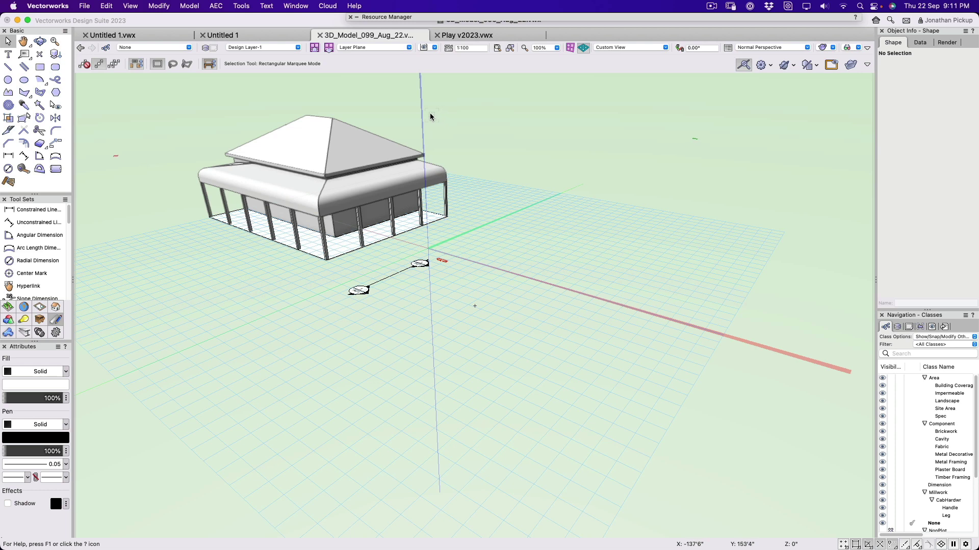
# - Make 2-Roof the active design layer and zoom out to view the whole merged hipped roof
pyautogui.click(260, 47)
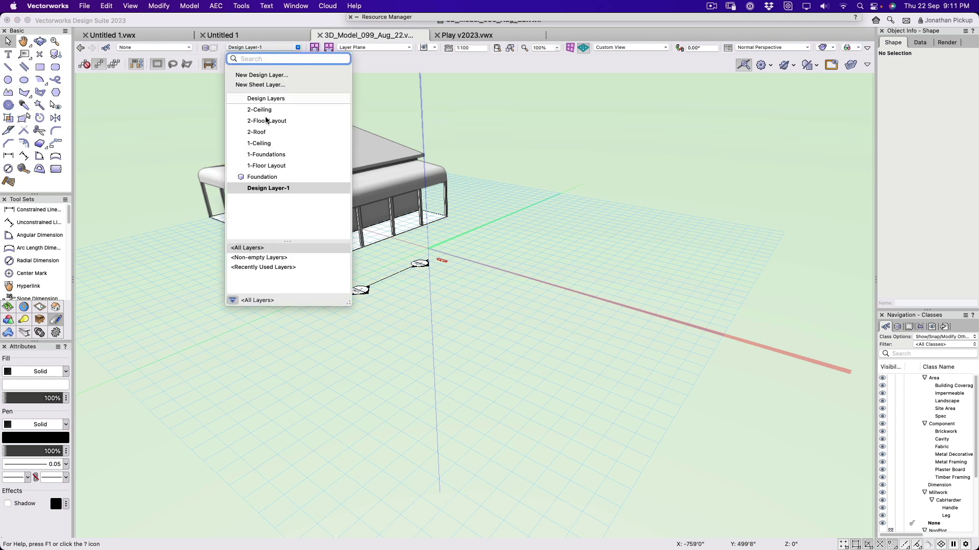
pyautogui.click(258, 132)
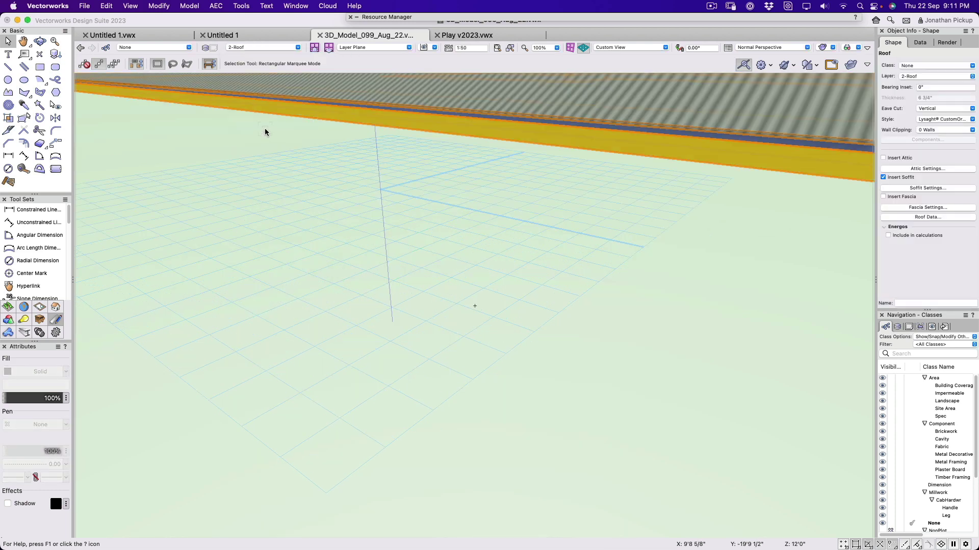
pyautogui.scroll(-5, 265, 133)
pyautogui.moveTo(420, 245); pyautogui.dragTo(447, 269, button='middle')
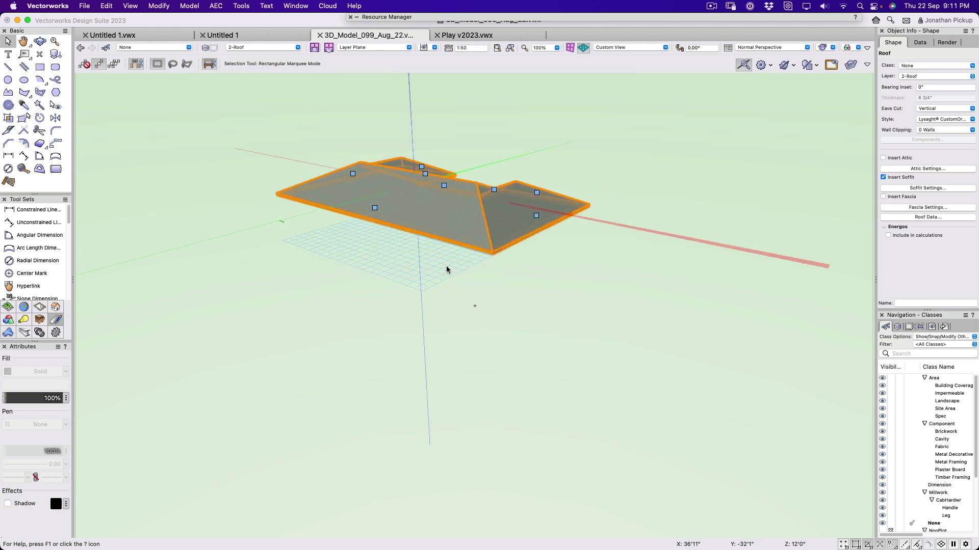